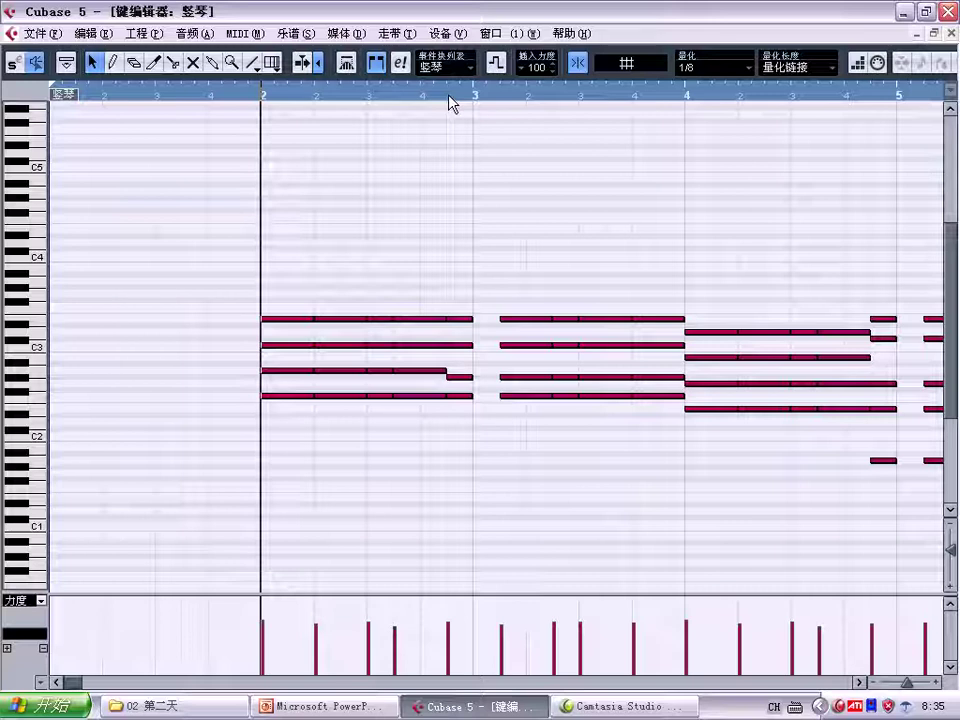
Step: Move the cursor to the last eighth note of bar 2, close the harp's key editor, and check the melody slide in PowerPoint
{"action": "left_click", "coordinate": [448, 96]}
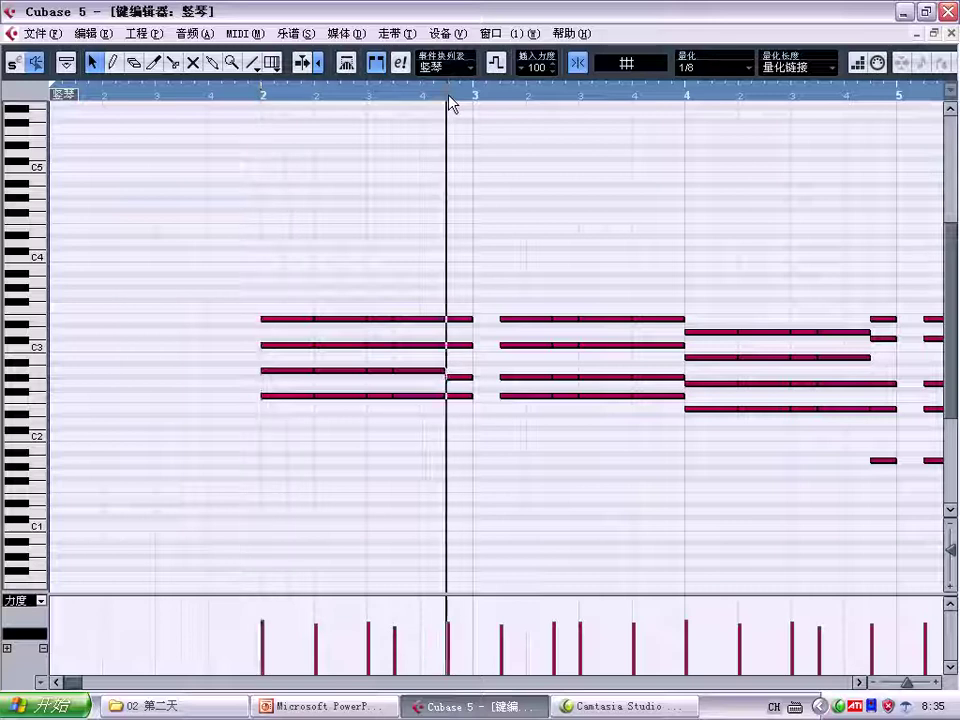
{"action": "left_click", "coordinate": [952, 40]}
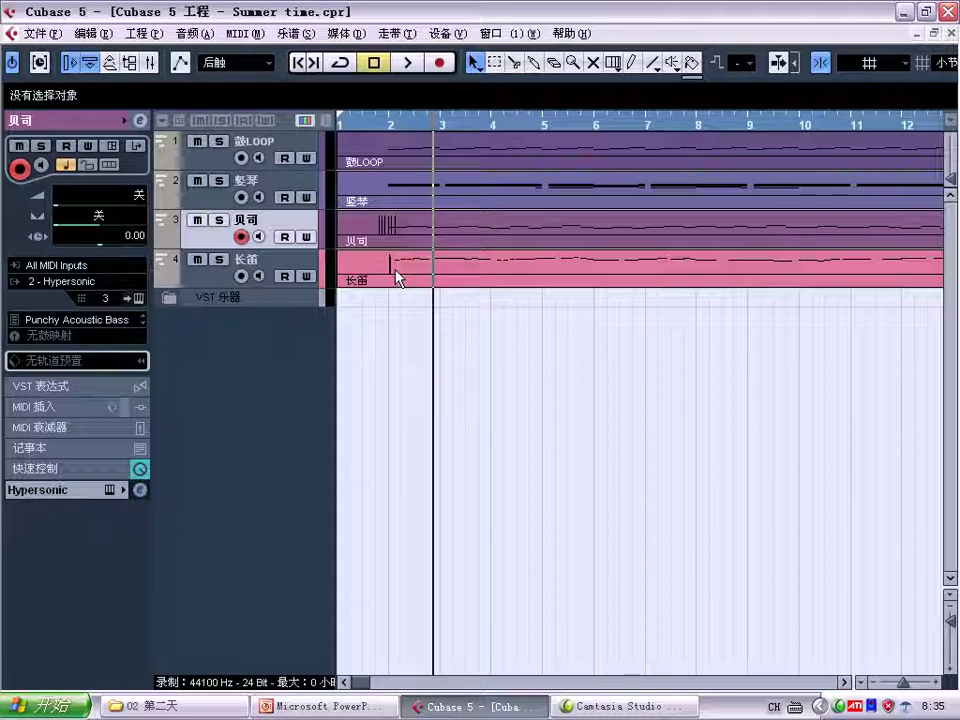
{"action": "left_click", "coordinate": [322, 706]}
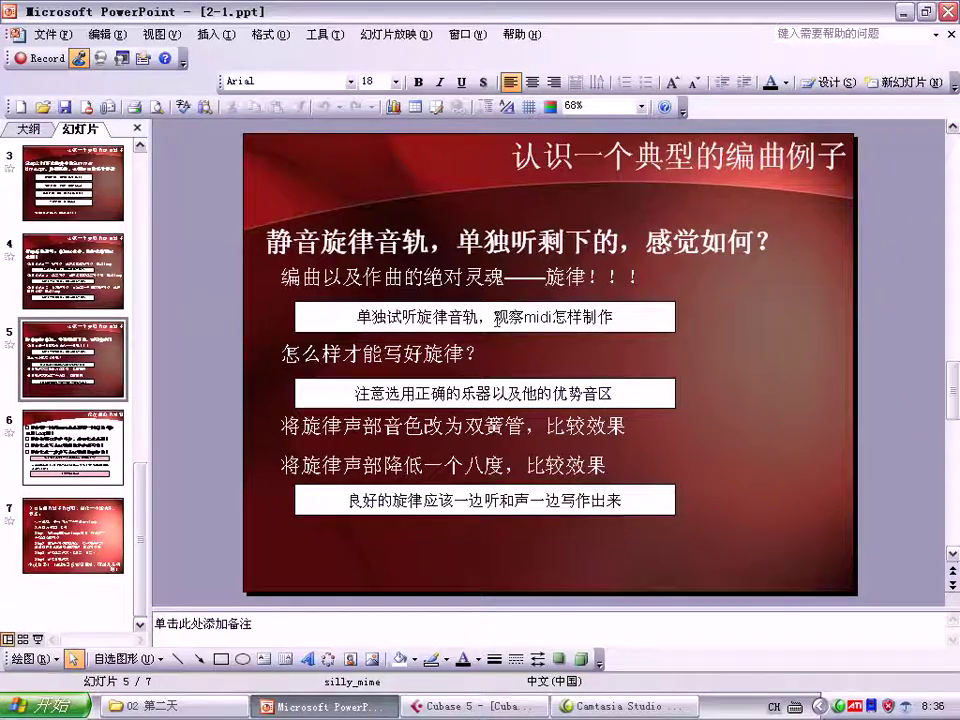
Step: Return to Cubase, open the 长笛 (flute) part in the key editor, and audition its first two notes
{"action": "left_click", "coordinate": [470, 706]}
{"action": "double_click", "coordinate": [429, 283]}
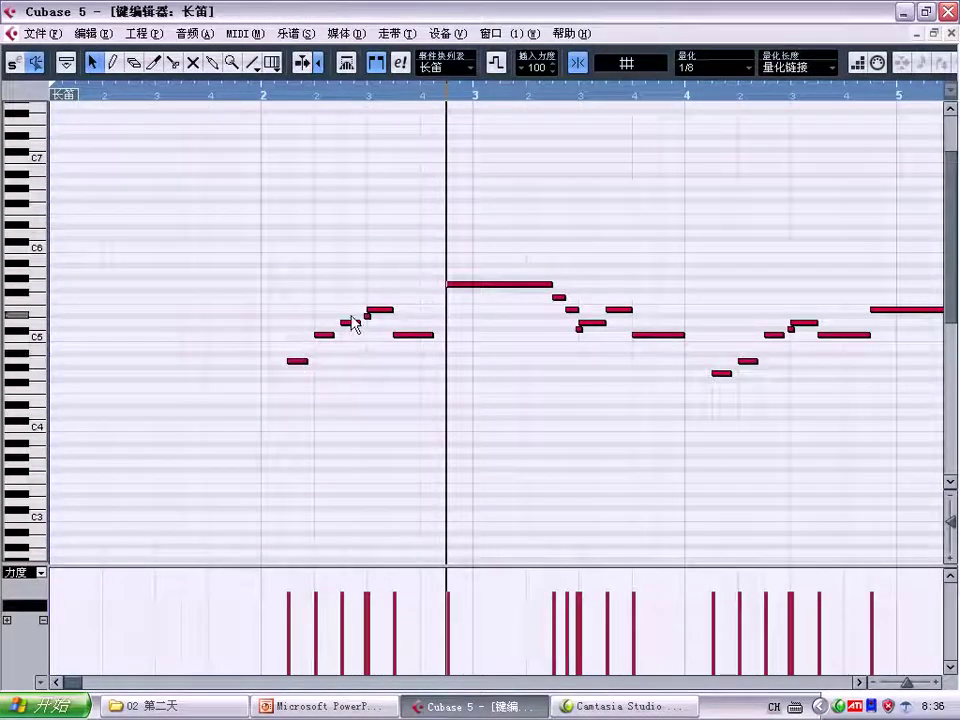
{"action": "left_click", "coordinate": [306, 362]}
{"action": "left_click", "coordinate": [300, 362]}
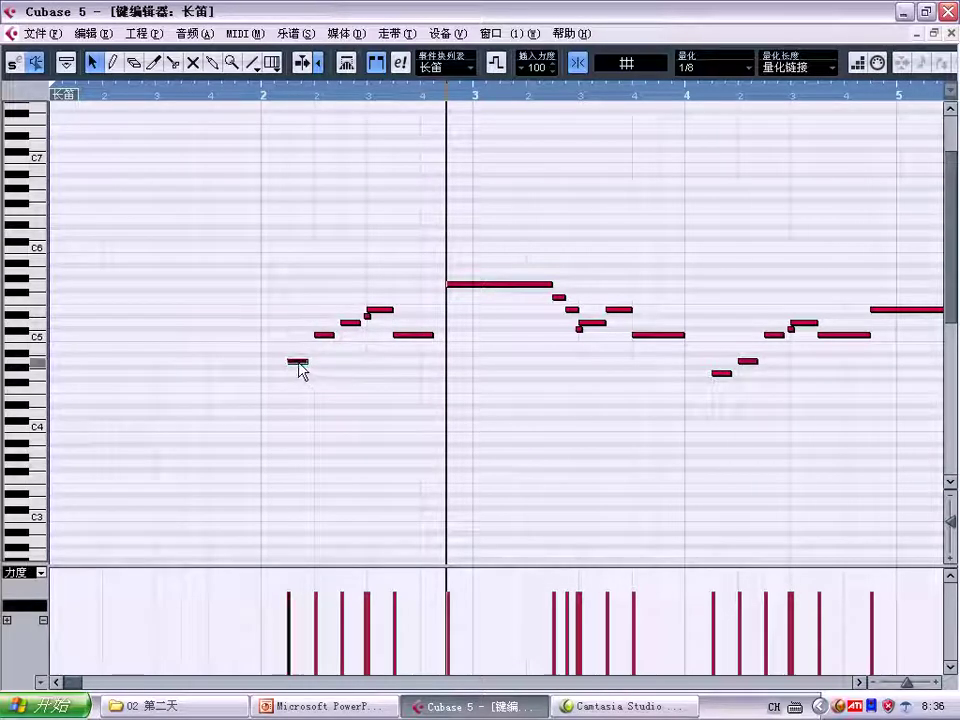
{"action": "left_click", "coordinate": [325, 335]}
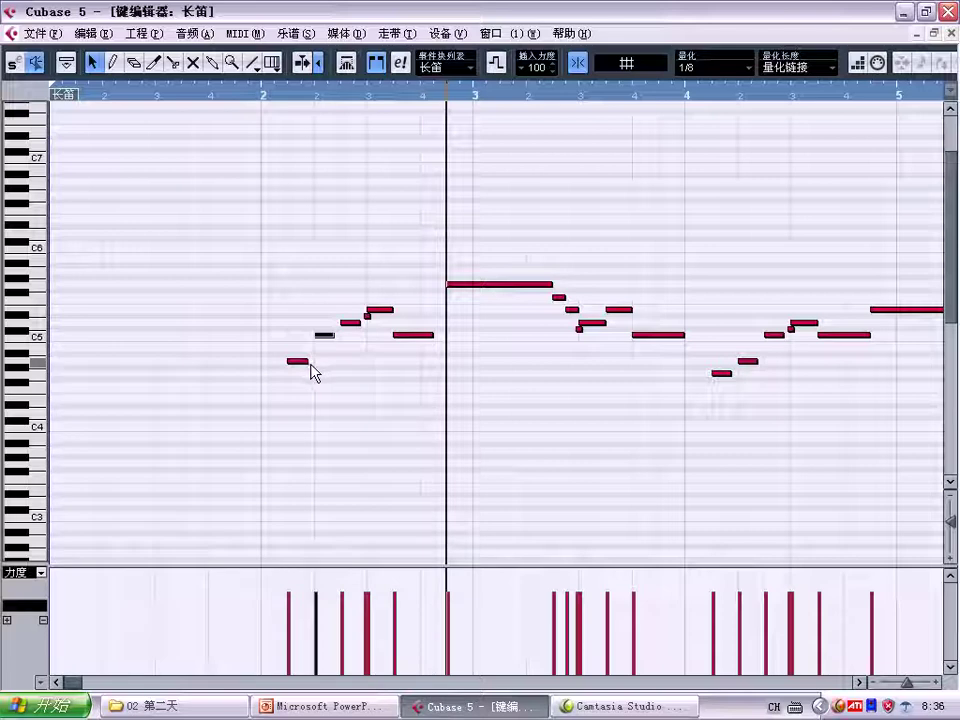
{"action": "left_click", "coordinate": [326, 362]}
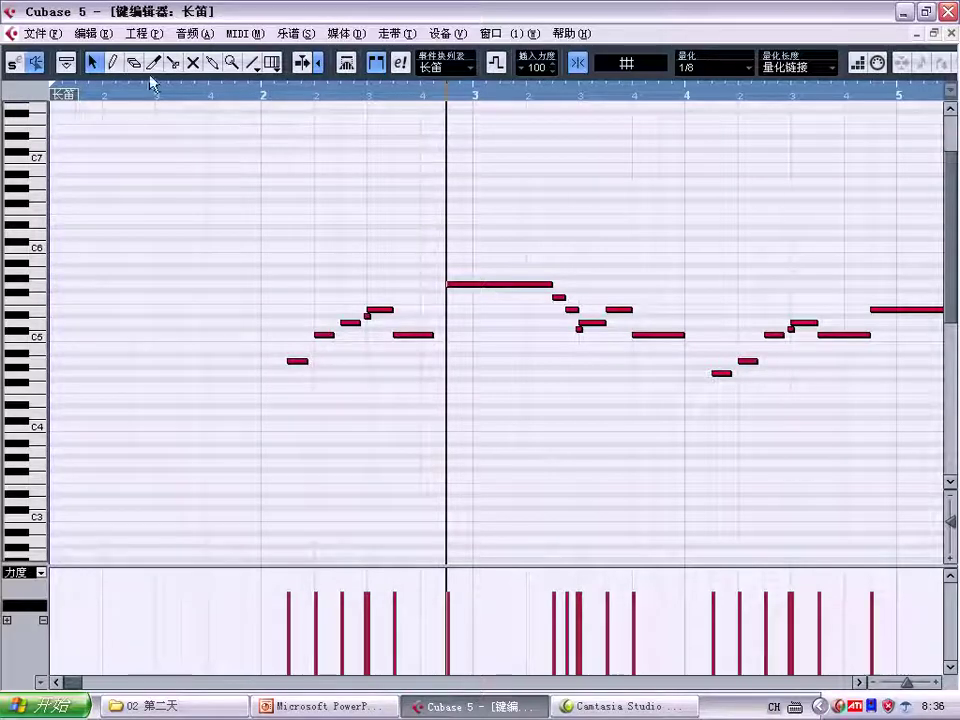
Step: Draw two eighth notes at C6 and D6 in the second half of bar 1, and delete them again
{"action": "left_click", "coordinate": [114, 63]}
{"action": "left_click", "coordinate": [190, 245]}
{"action": "left_click", "coordinate": [215, 231]}
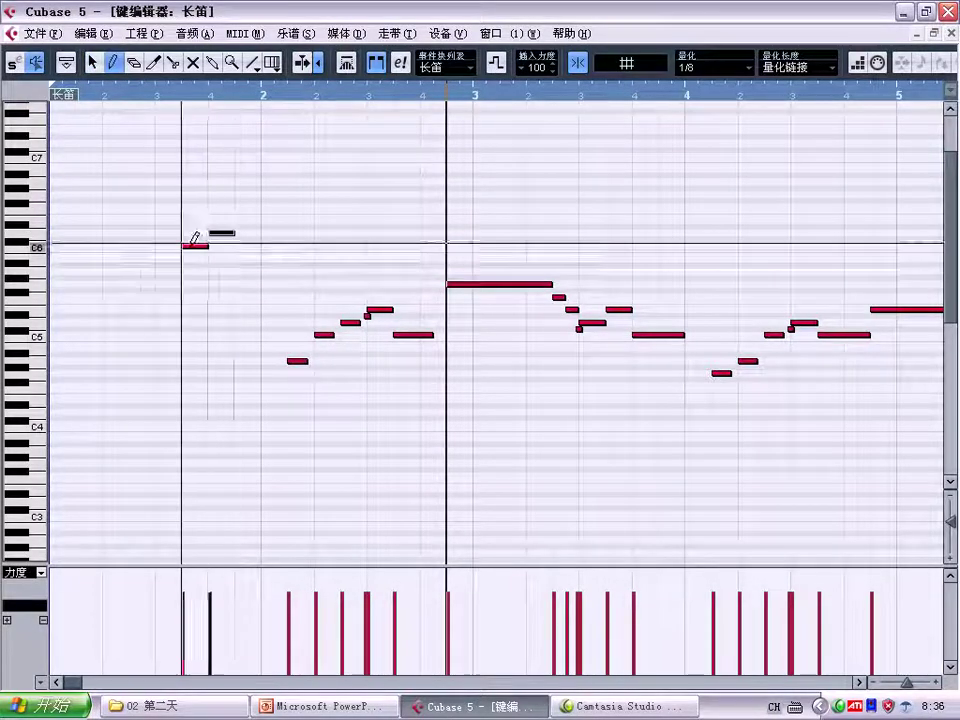
{"action": "key", "text": "1"}
{"action": "left_click_drag", "start_coordinate": [171, 189], "coordinate": [240, 276]}
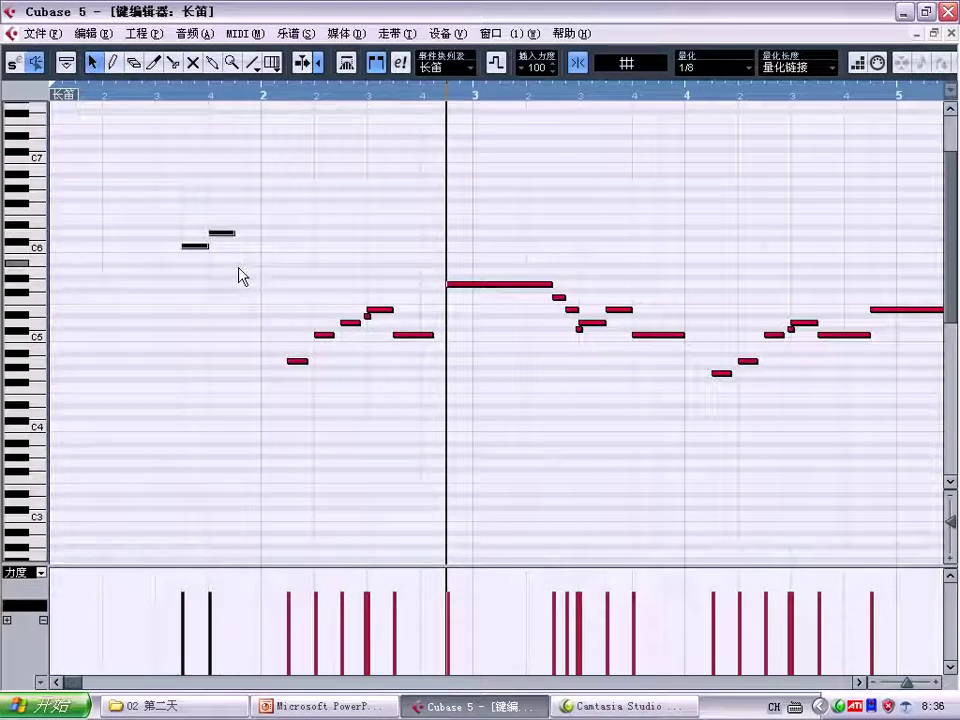
{"action": "key", "text": "Delete"}
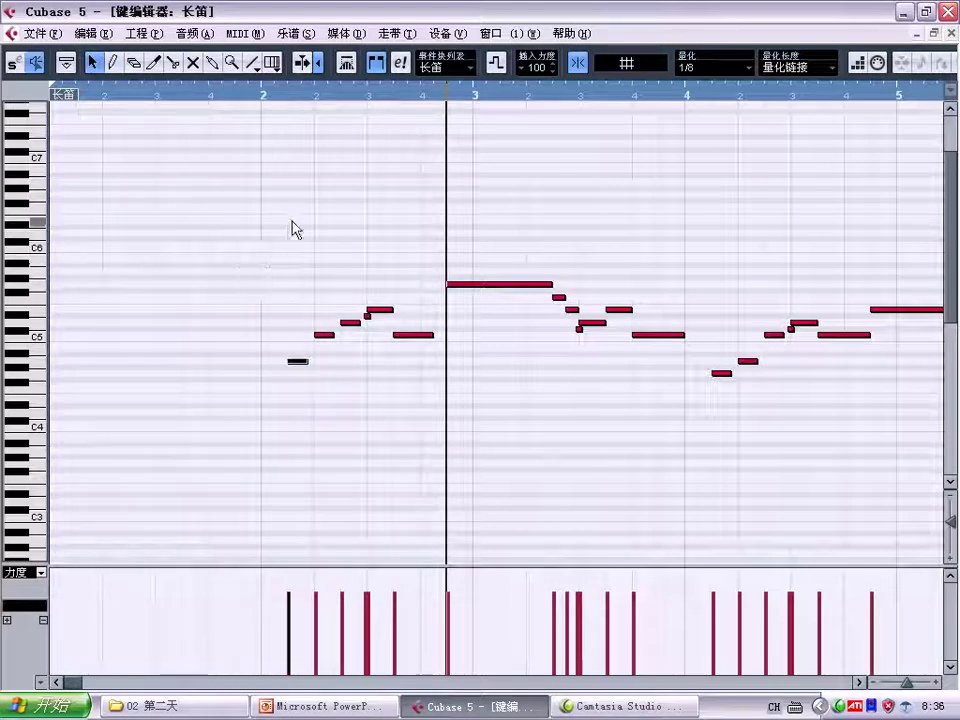
Step: Examine the flute melody's notes in bars 2 and 3, including the very short grace notes and the long held note
{"action": "left_click", "coordinate": [341, 337]}
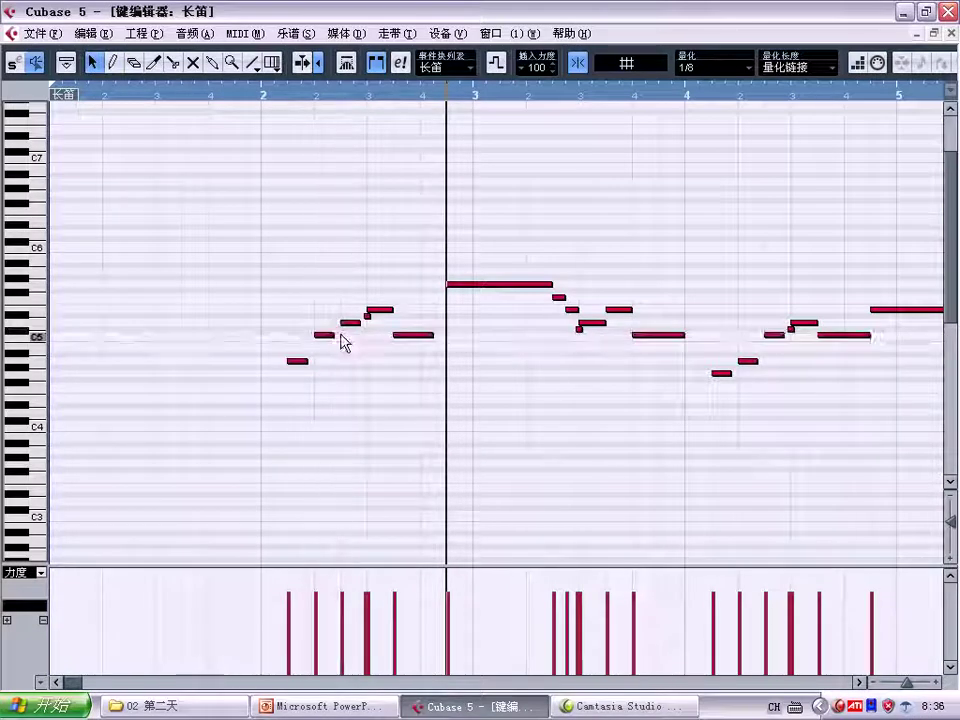
{"action": "left_click", "coordinate": [367, 317]}
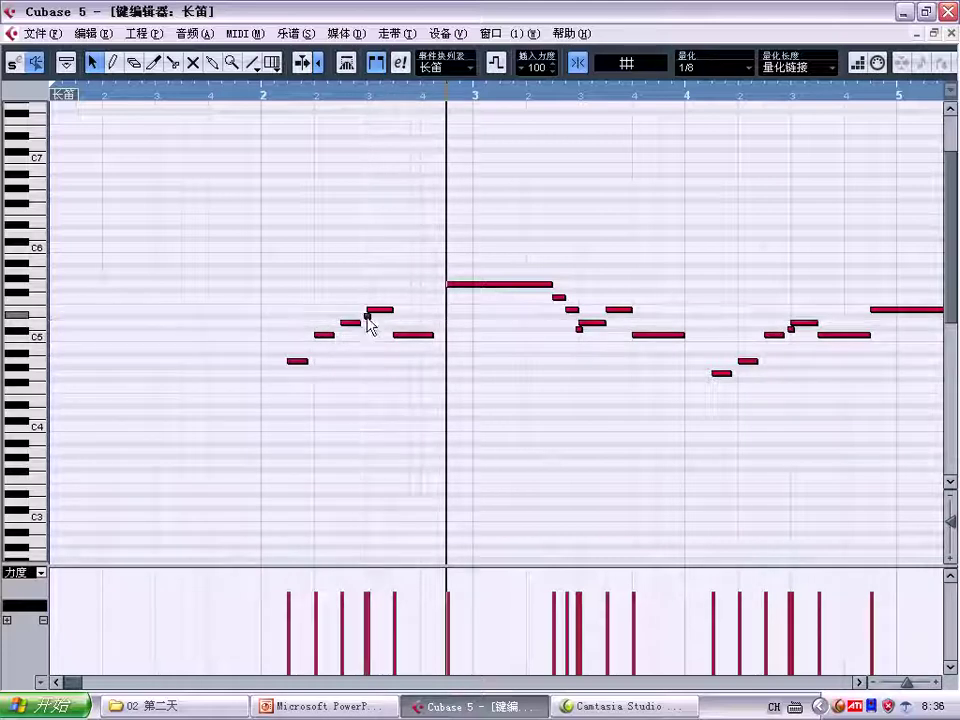
{"action": "left_click", "coordinate": [368, 316]}
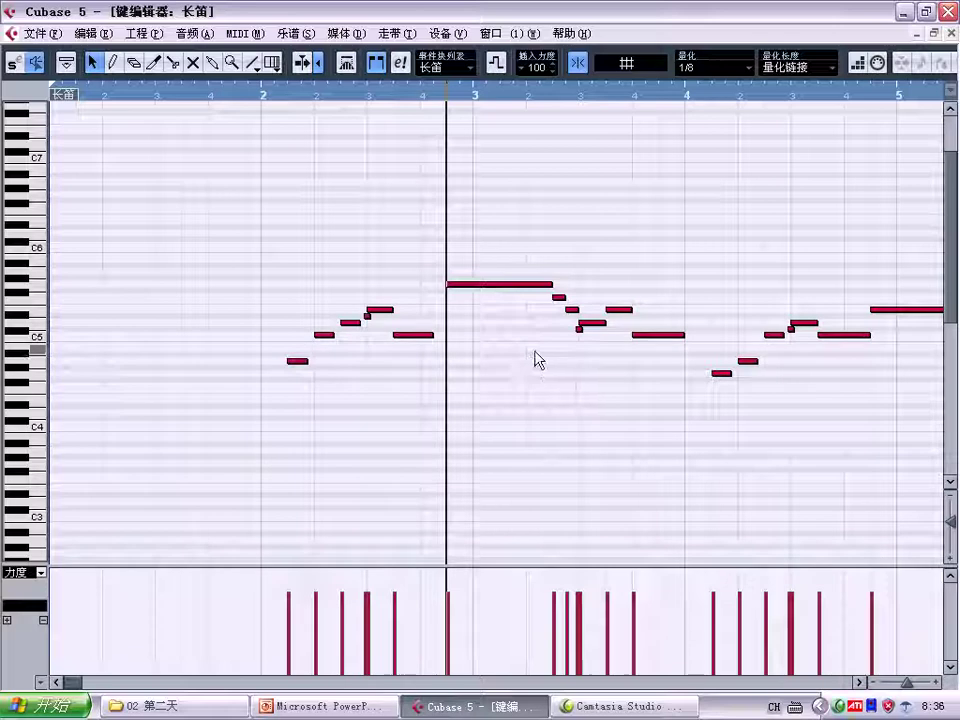
{"action": "left_click_drag", "start_coordinate": [489, 242], "coordinate": [516, 305]}
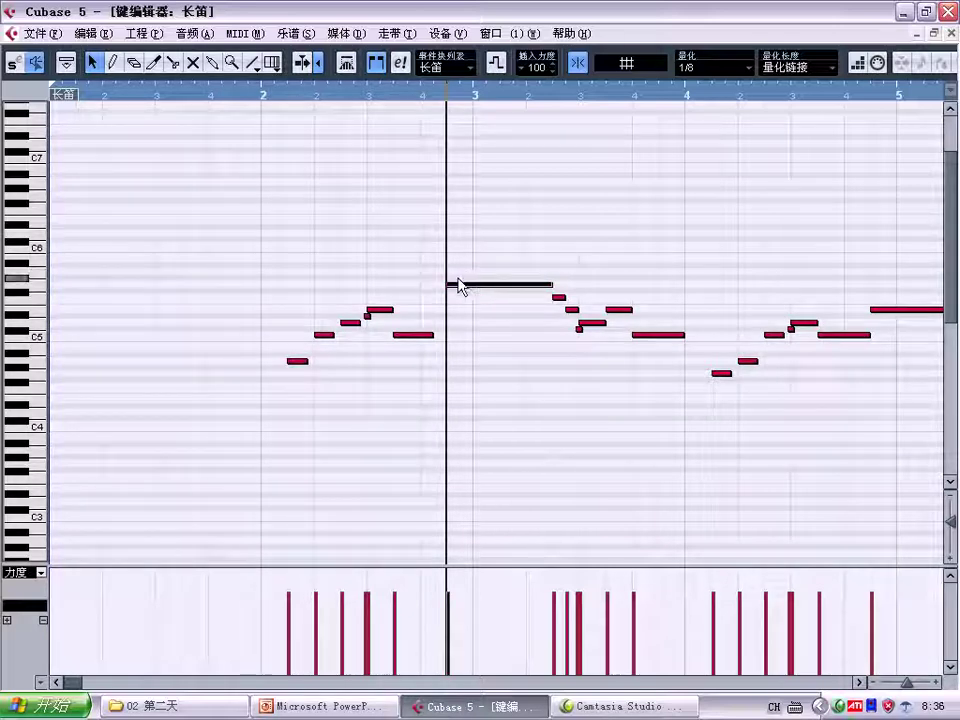
{"action": "left_click", "coordinate": [560, 290]}
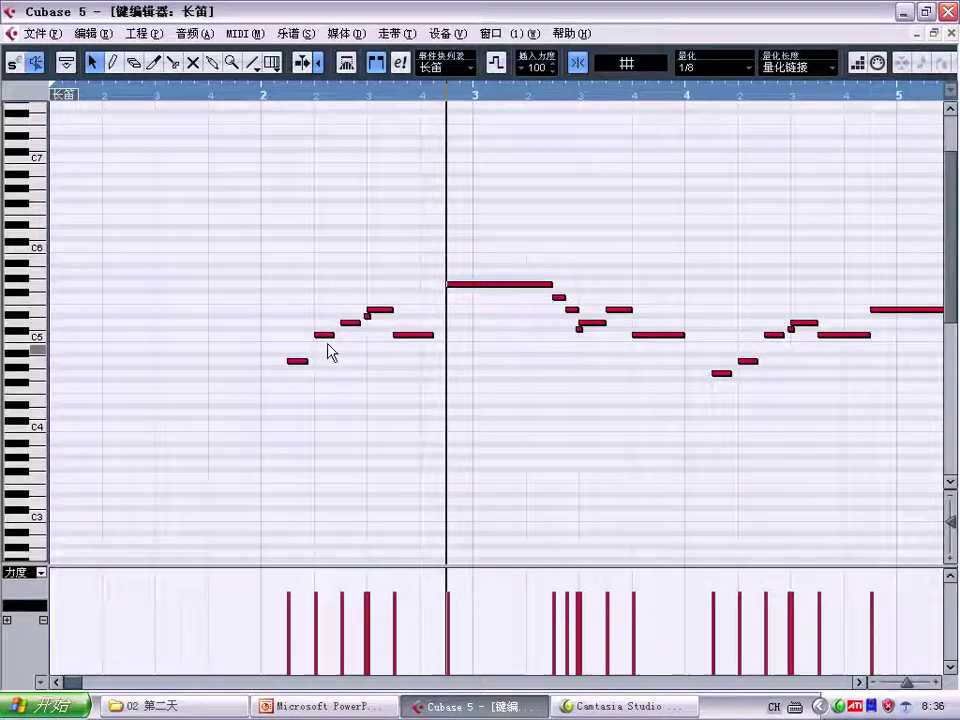
{"action": "left_click", "coordinate": [367, 313]}
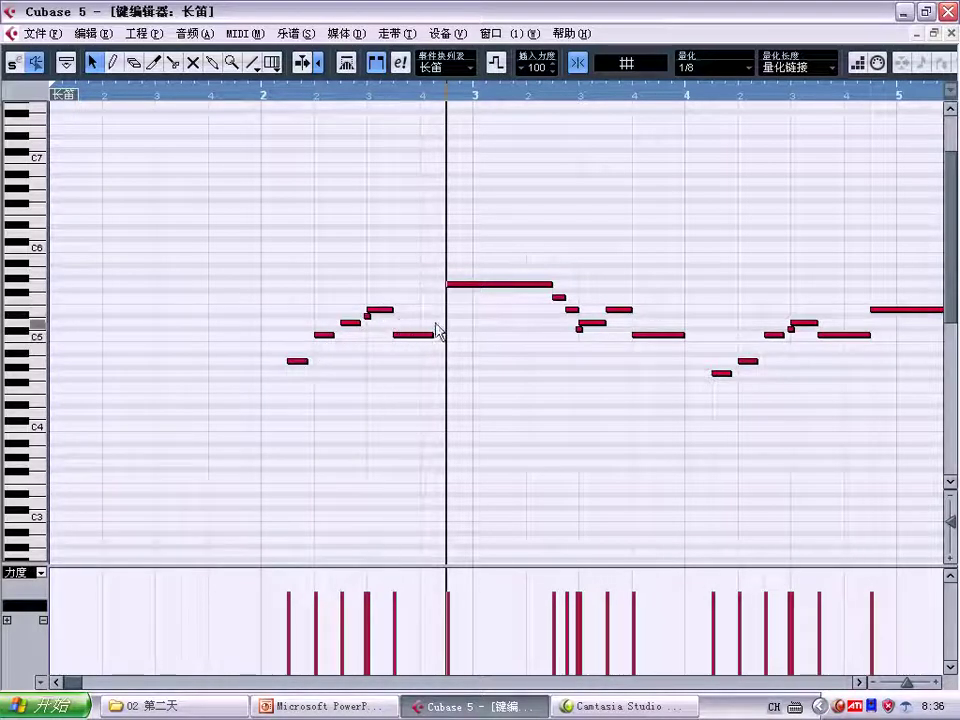
{"action": "mouse_move", "coordinate": [579, 323]}
{"action": "left_mouse_down"}
{"action": "mouse_move", "coordinate": [634, 315]}
{"action": "mouse_move", "coordinate": [643, 336]}
{"action": "left_mouse_up"}
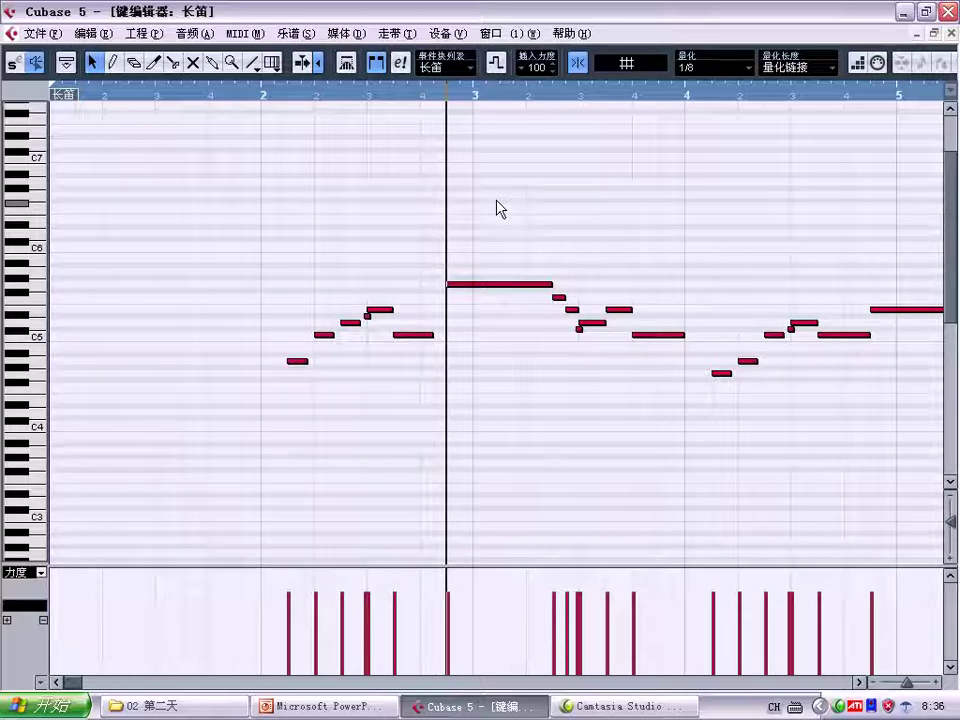
Step: Close the flute's key editor and load the Woodwinds patch GM Oboe into slot 5 of the flute track's Hypersonic instrument
{"action": "left_click", "coordinate": [952, 35]}
{"action": "left_click", "coordinate": [302, 265]}
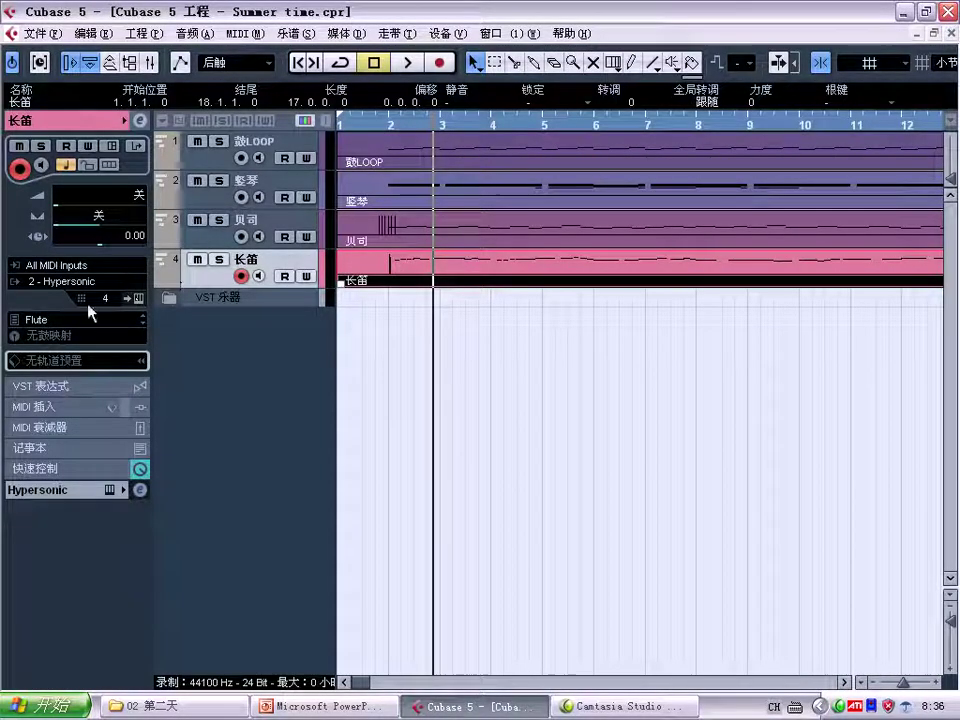
{"action": "left_click", "coordinate": [137, 298]}
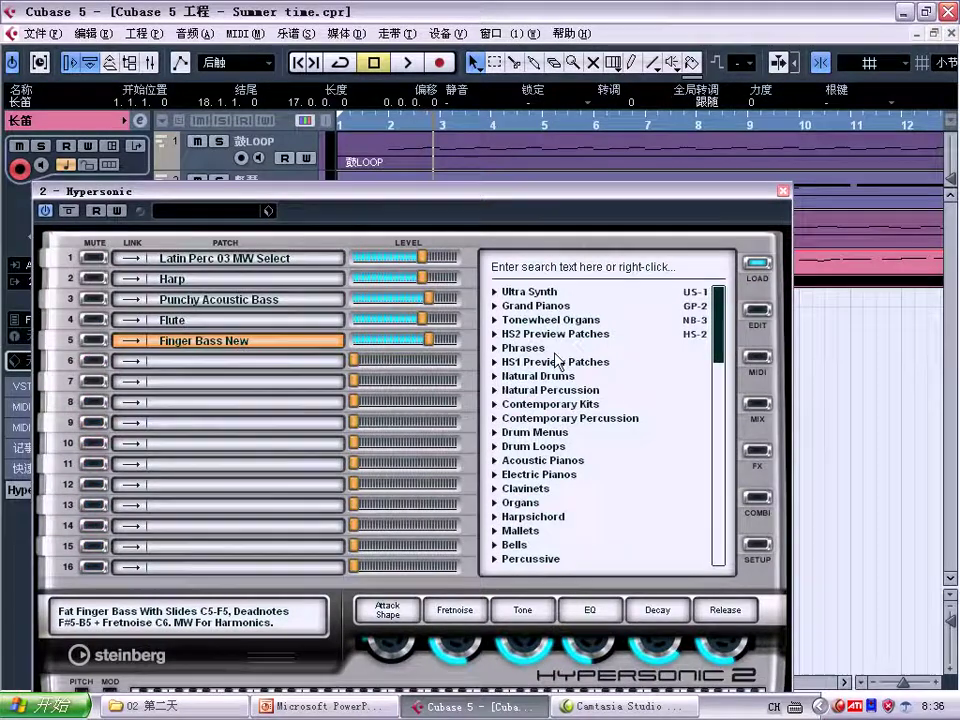
{"action": "scroll", "coordinate": [567, 442], "scroll_direction": "down", "scroll_amount": 10}
{"action": "scroll", "coordinate": [555, 400], "scroll_direction": "up", "scroll_amount": 2}
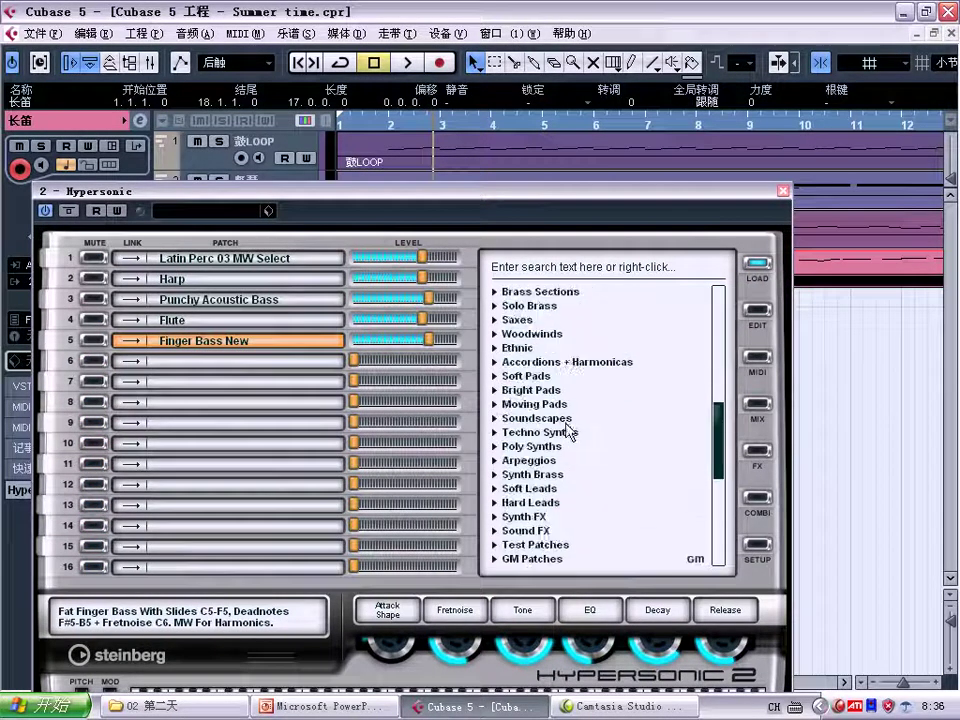
{"action": "left_click", "coordinate": [520, 334]}
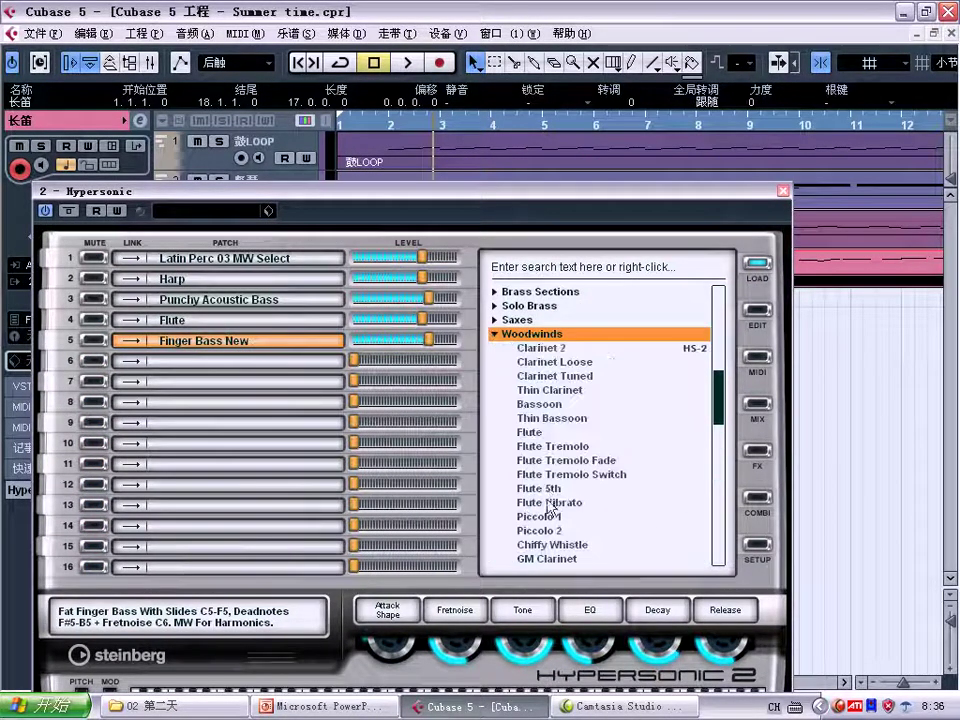
{"action": "scroll", "coordinate": [560, 480], "scroll_direction": "down", "scroll_amount": 4}
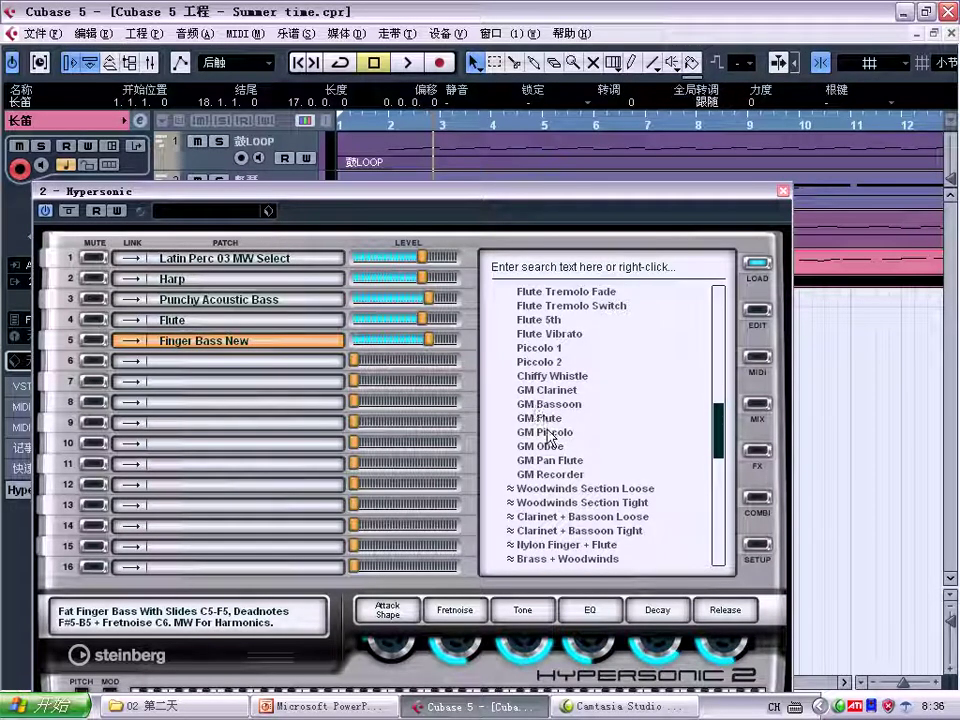
{"action": "left_click", "coordinate": [542, 447]}
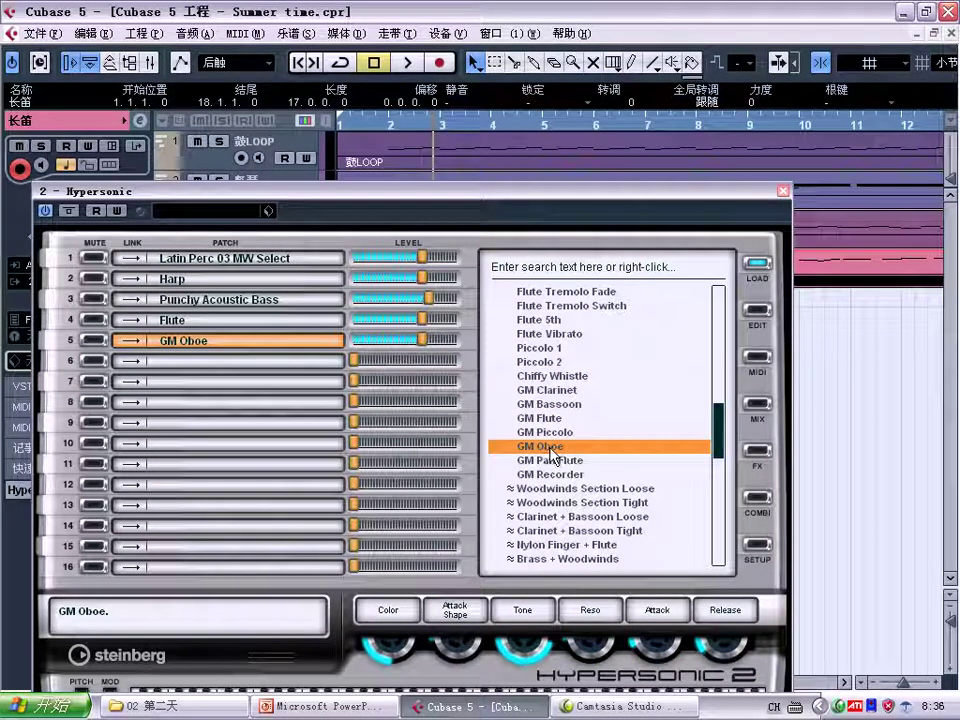
{"action": "left_click", "coordinate": [783, 190]}
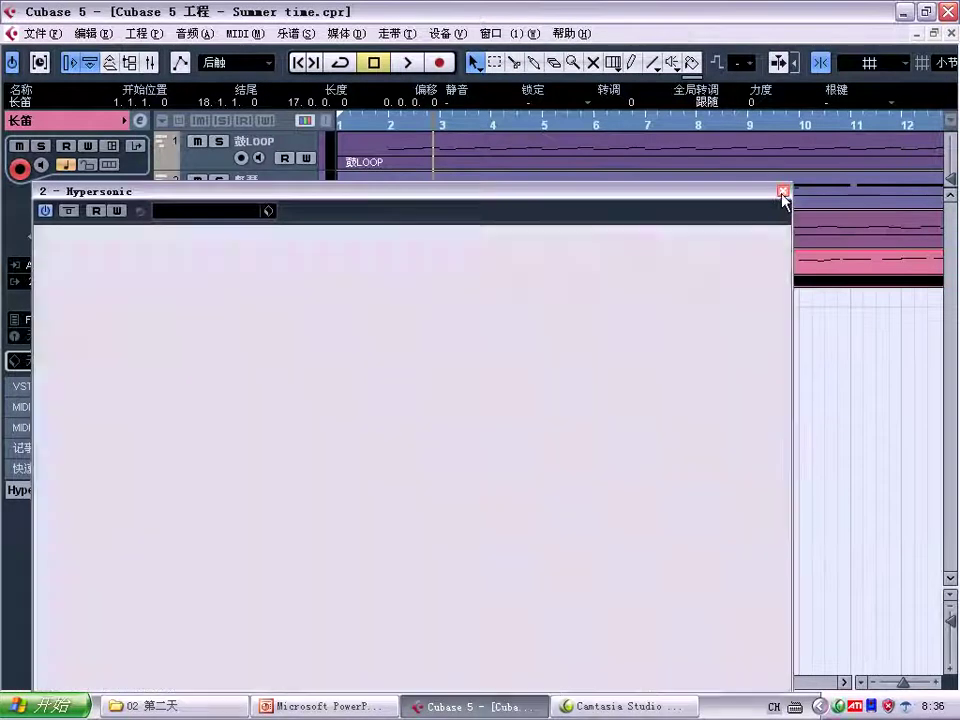
Step: Set the flute track's MIDI channel to 5 and listen to the arrangement from bar 2
{"action": "left_click", "coordinate": [105, 298]}
{"action": "left_click", "coordinate": [102, 401]}
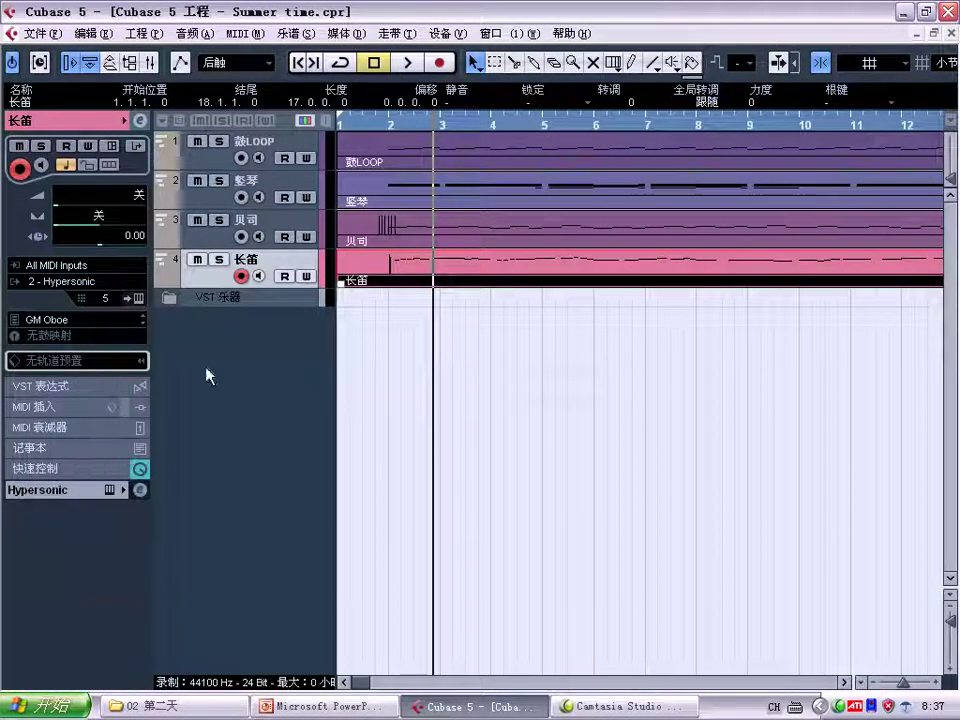
{"action": "left_click", "coordinate": [388, 122]}
{"action": "key", "text": "space"}
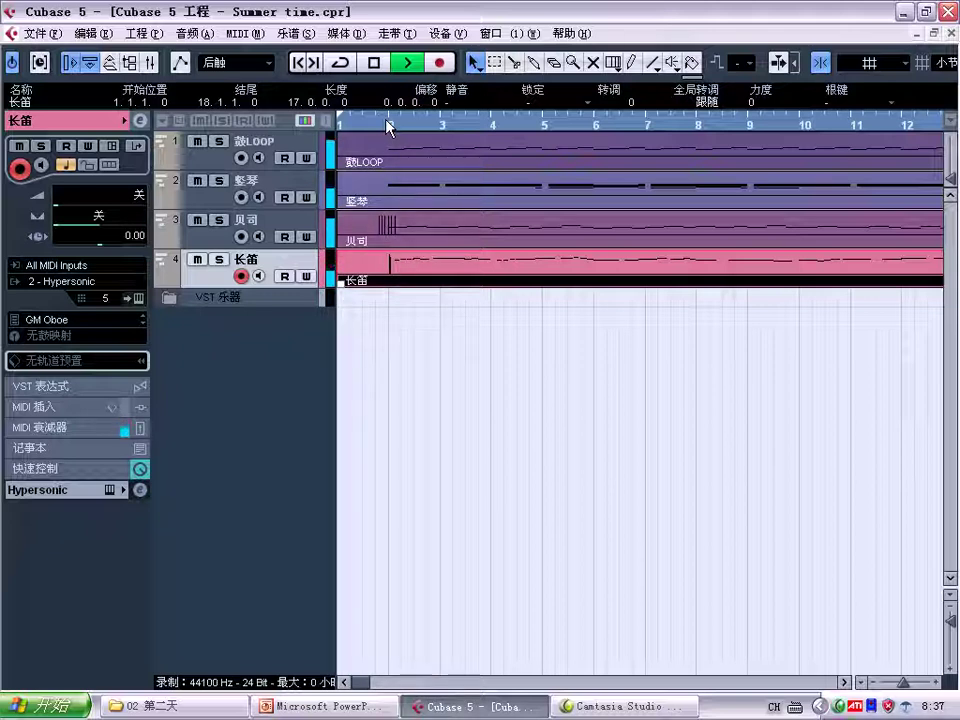
{"action": "key", "text": "space"}
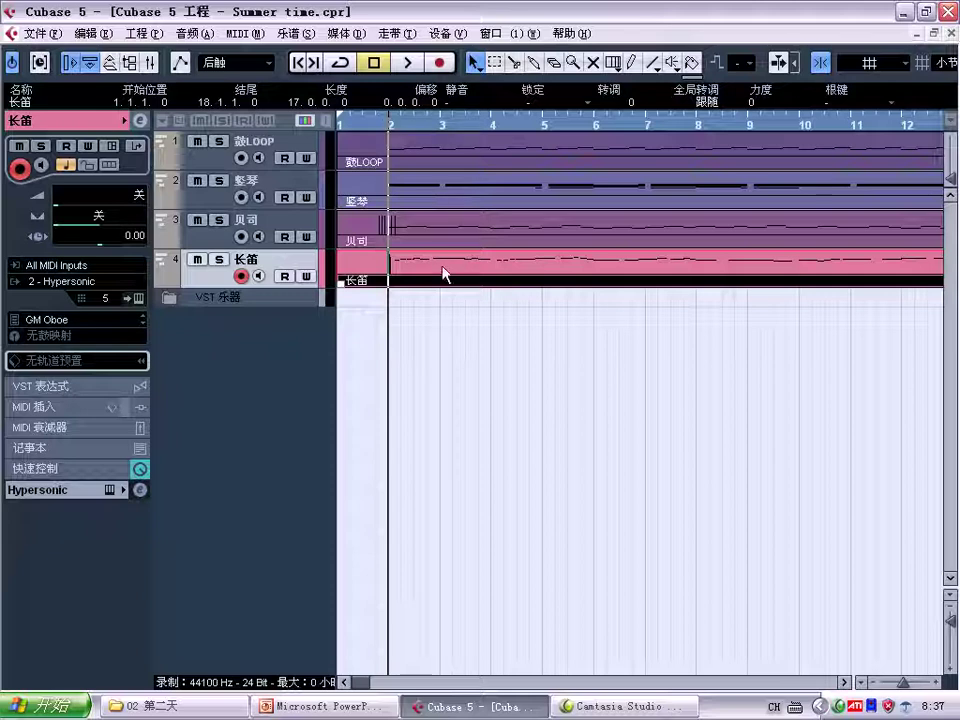
Step: Set the flute track's MIDI channel back to 4 and start playback
{"action": "left_click", "coordinate": [110, 298]}
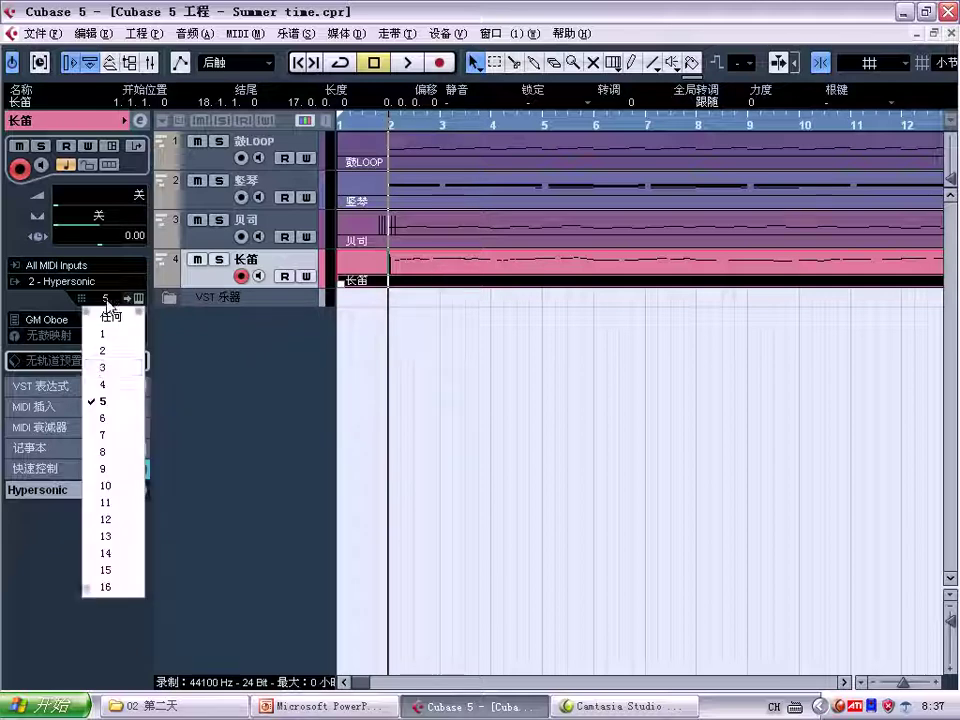
{"action": "left_click", "coordinate": [103, 385]}
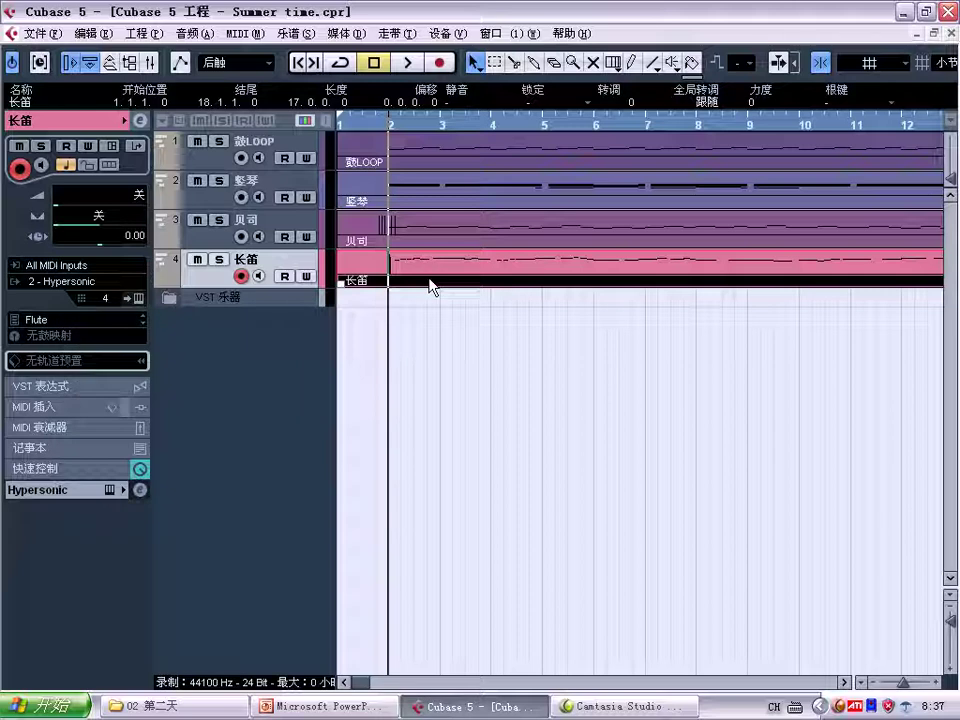
{"action": "key", "text": "space"}
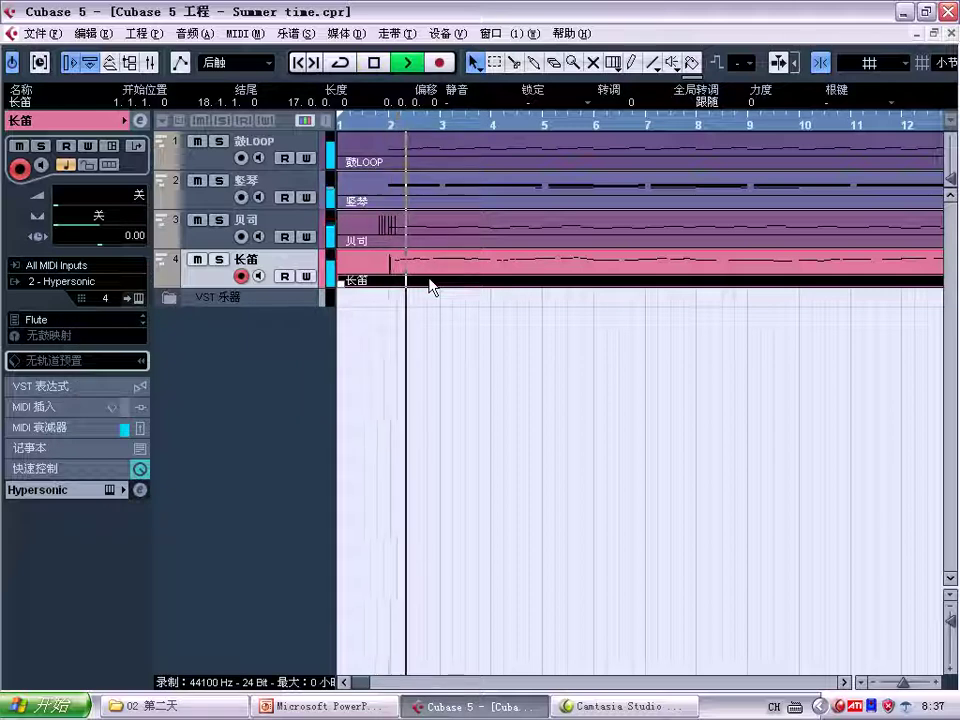
Step: Select the Flute patch in slot 4 of Hypersonic, close the instrument, and listen to the arrangement from bar 2
{"action": "left_click", "coordinate": [137, 298]}
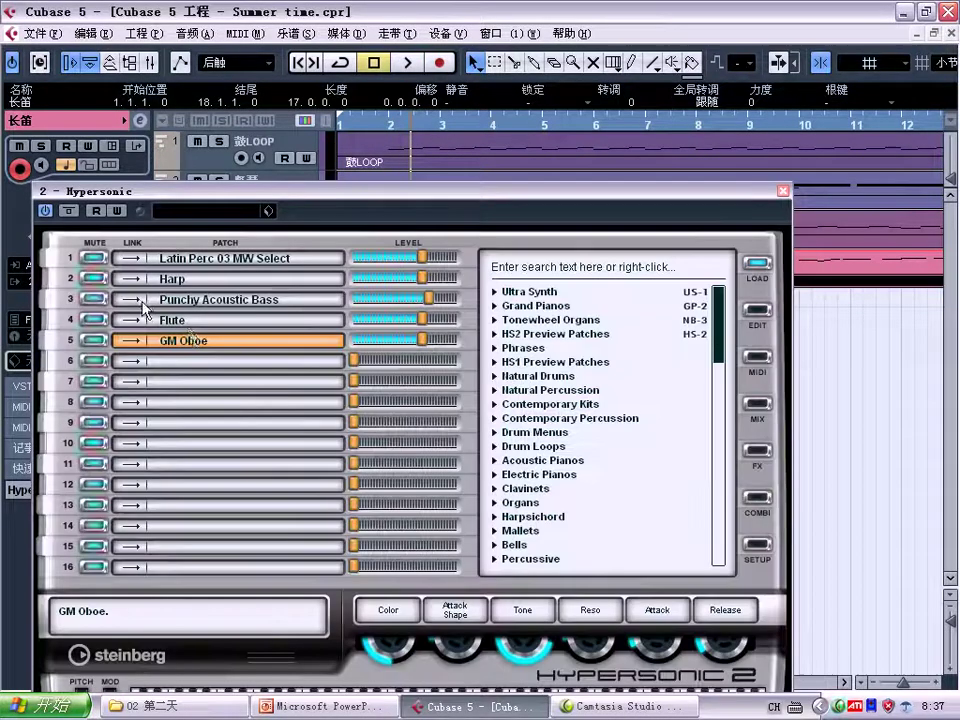
{"action": "left_click", "coordinate": [196, 323]}
{"action": "left_click", "coordinate": [783, 190]}
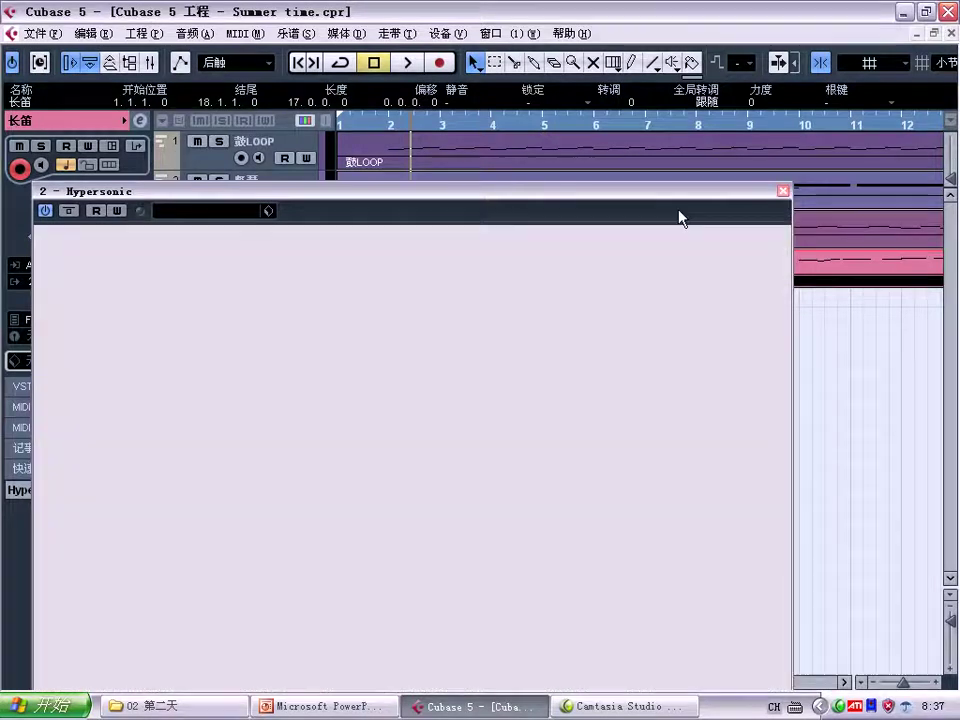
{"action": "key", "text": "space"}
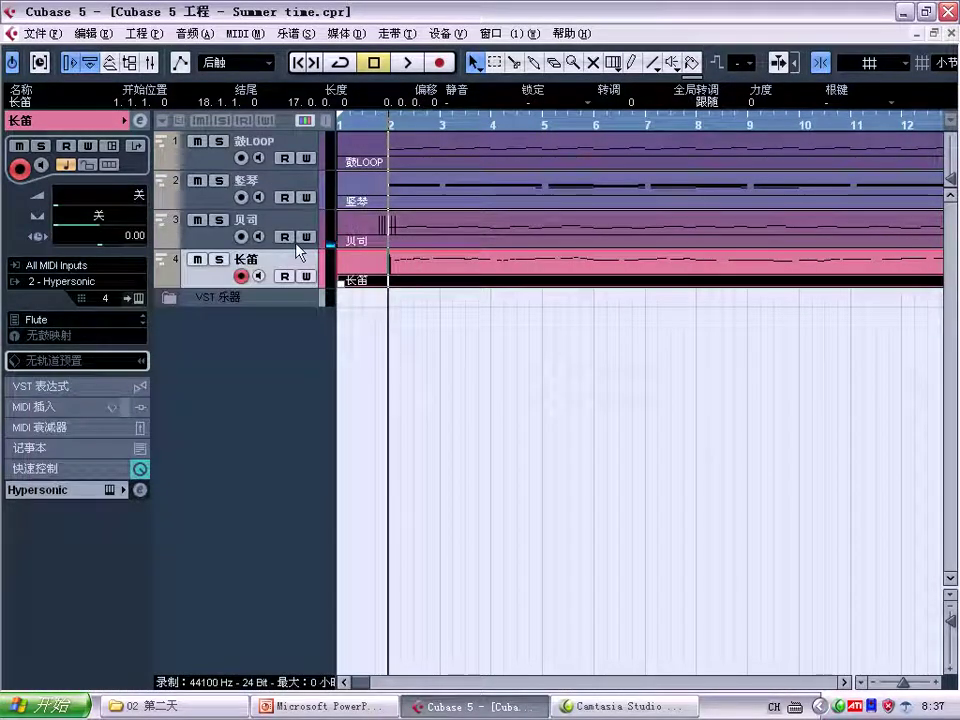
{"action": "key", "text": "space"}
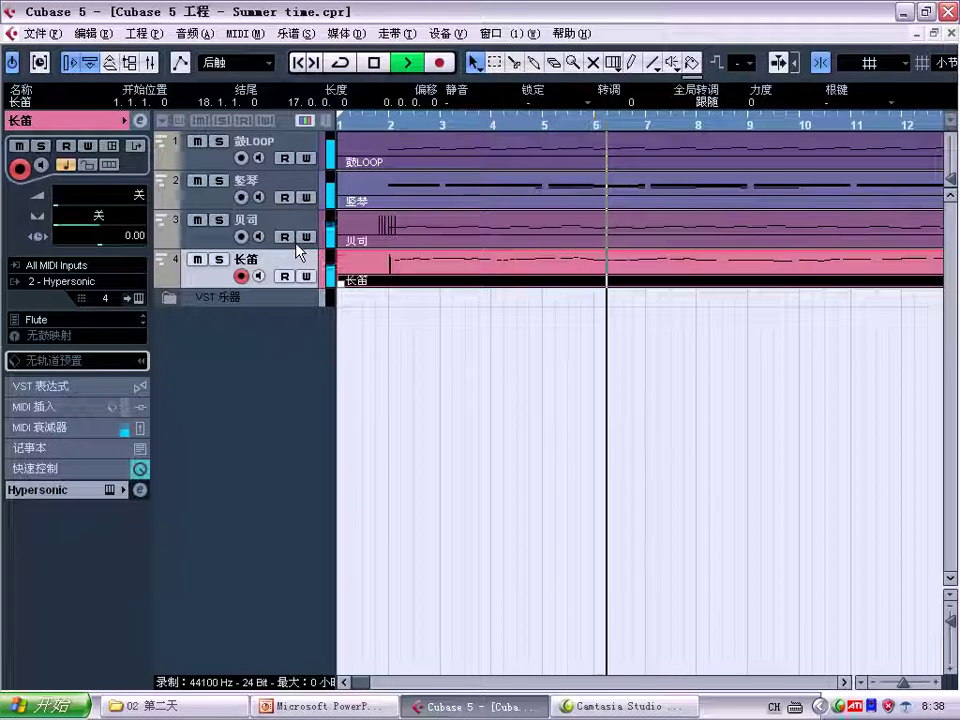
{"action": "key", "text": "space"}
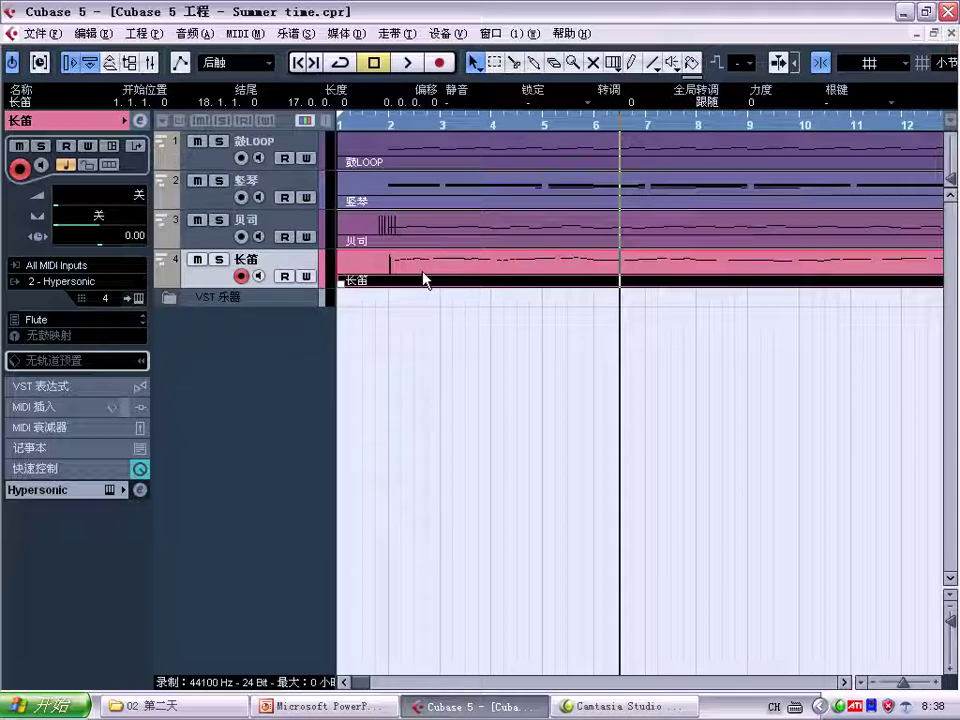
Step: Return the playback position to bar 2, switch to PowerPoint to read slide 5 of 2-1.ppt, and return to Cubase
{"action": "left_click", "coordinate": [390, 130]}
{"action": "left_click", "coordinate": [330, 706]}
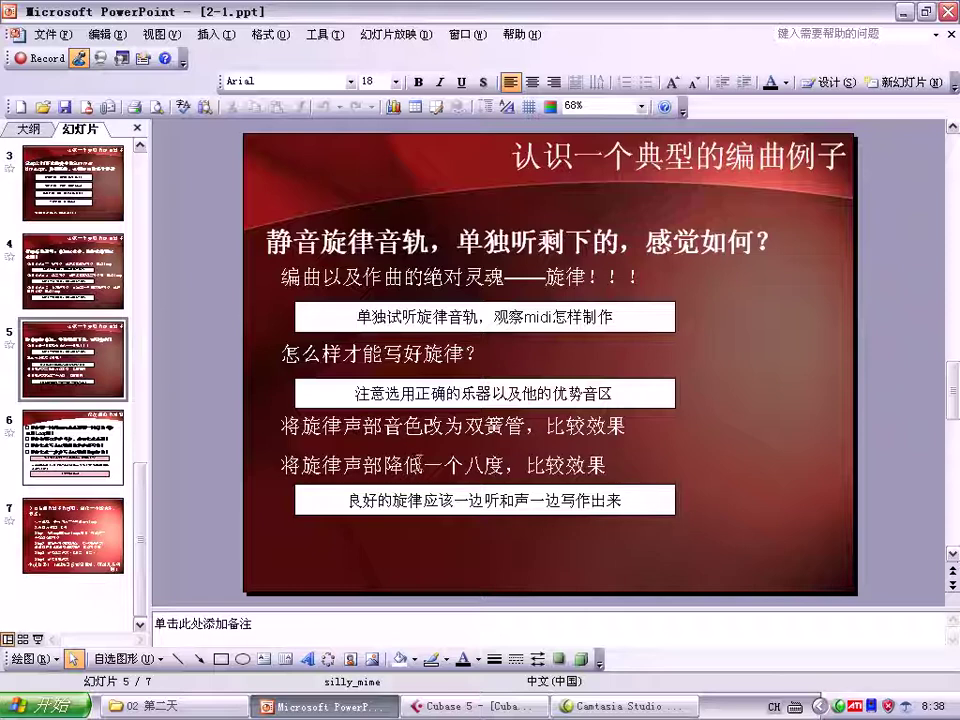
{"action": "left_click", "coordinate": [470, 706]}
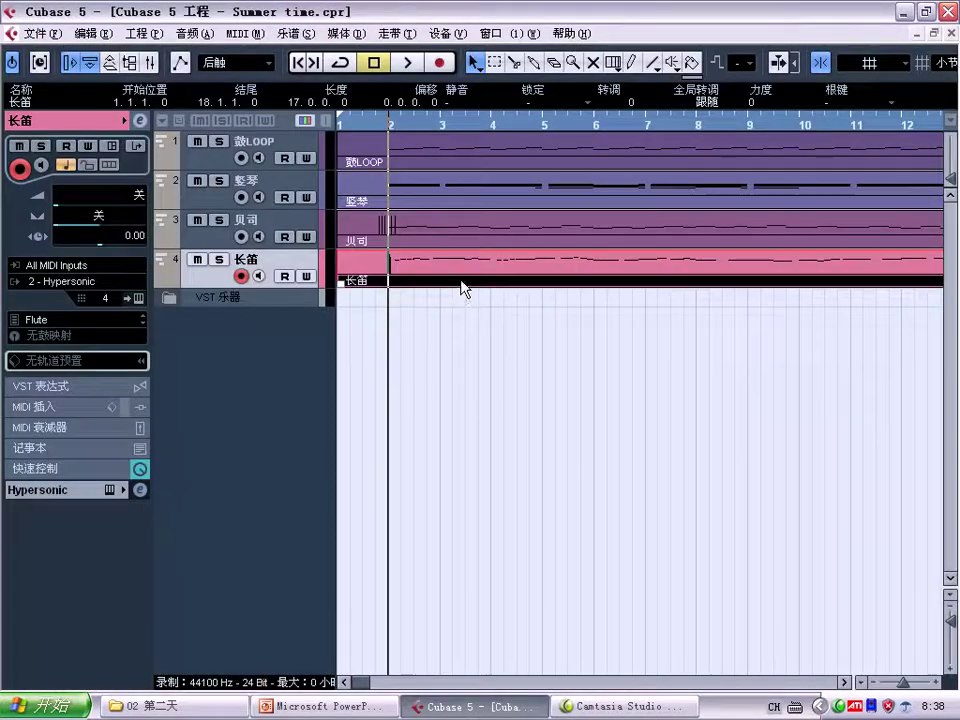
Step: Transpose all of the flute part's notes down one octave in the key editor and listen from bar 2
{"action": "double_click", "coordinate": [460, 283]}
{"action": "left_click_drag", "start_coordinate": [909, 690], "coordinate": [903, 688]}
{"action": "left_click_drag", "start_coordinate": [70, 205], "coordinate": [670, 493]}
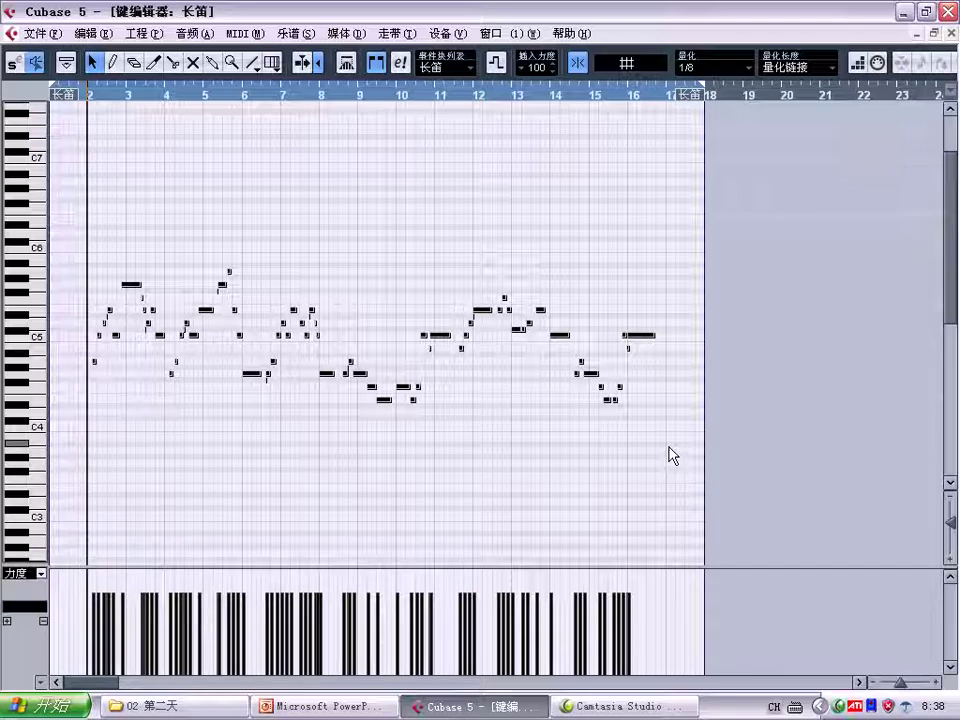
{"action": "key", "text": "shift+Down"}
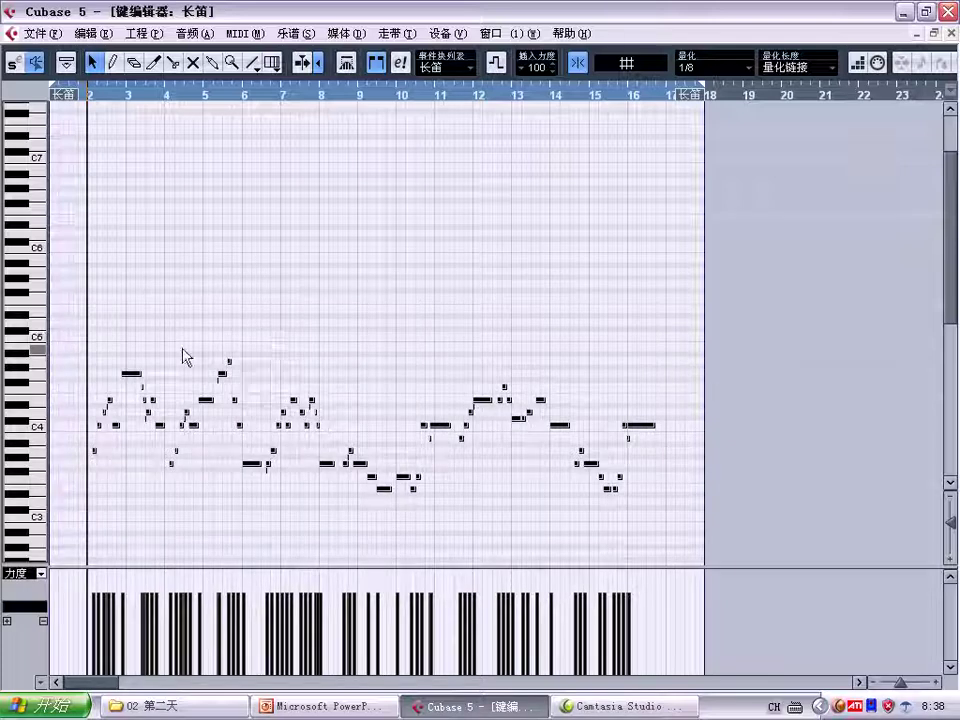
{"action": "left_click", "coordinate": [106, 468]}
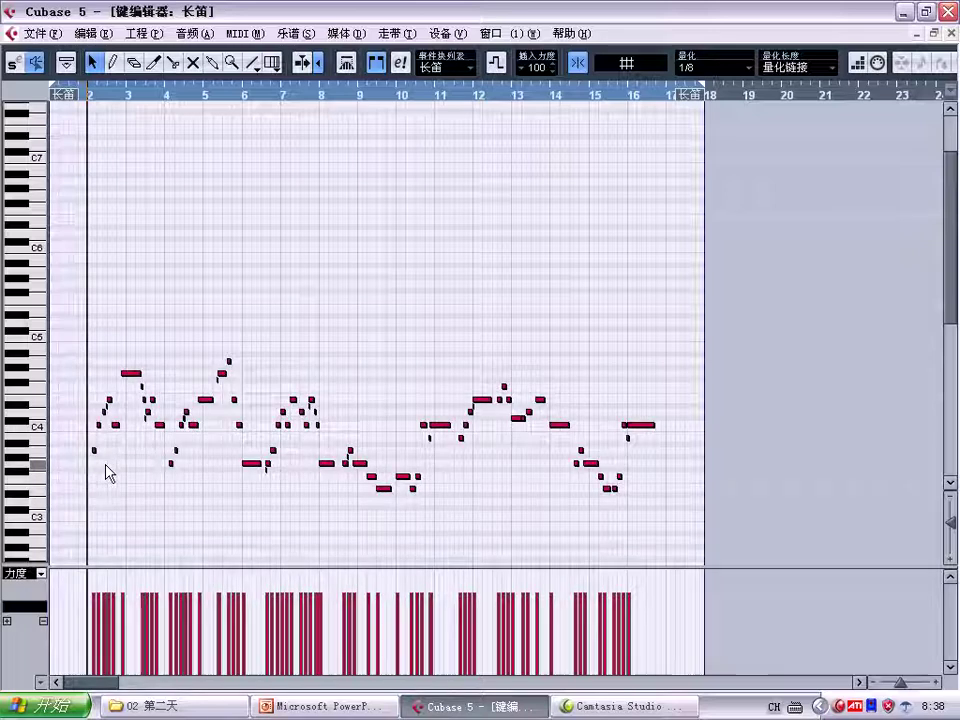
{"action": "key", "text": "space"}
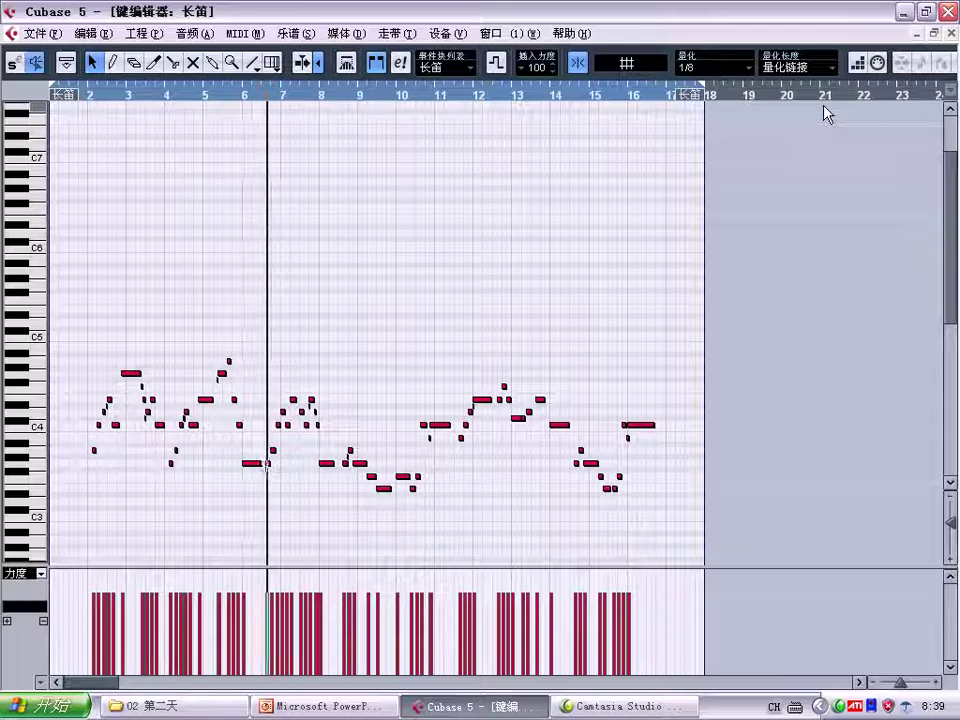
{"action": "key", "text": "space"}
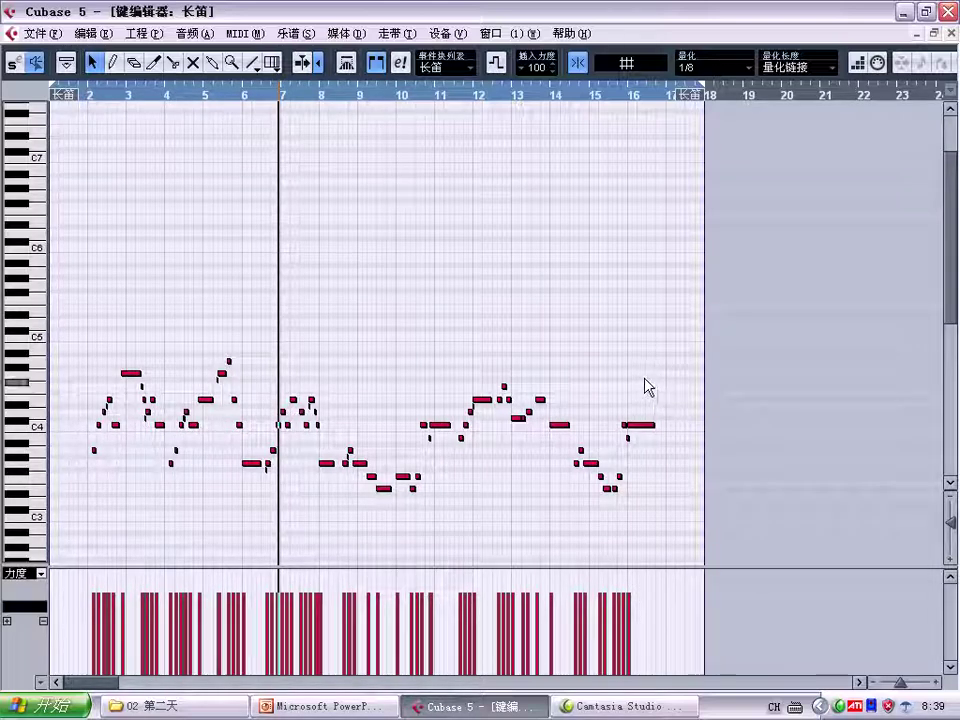
Step: Undo the flute notes' octave transposition and close the key editor
{"action": "left_click", "coordinate": [91, 40]}
{"action": "left_click", "coordinate": [95, 56]}
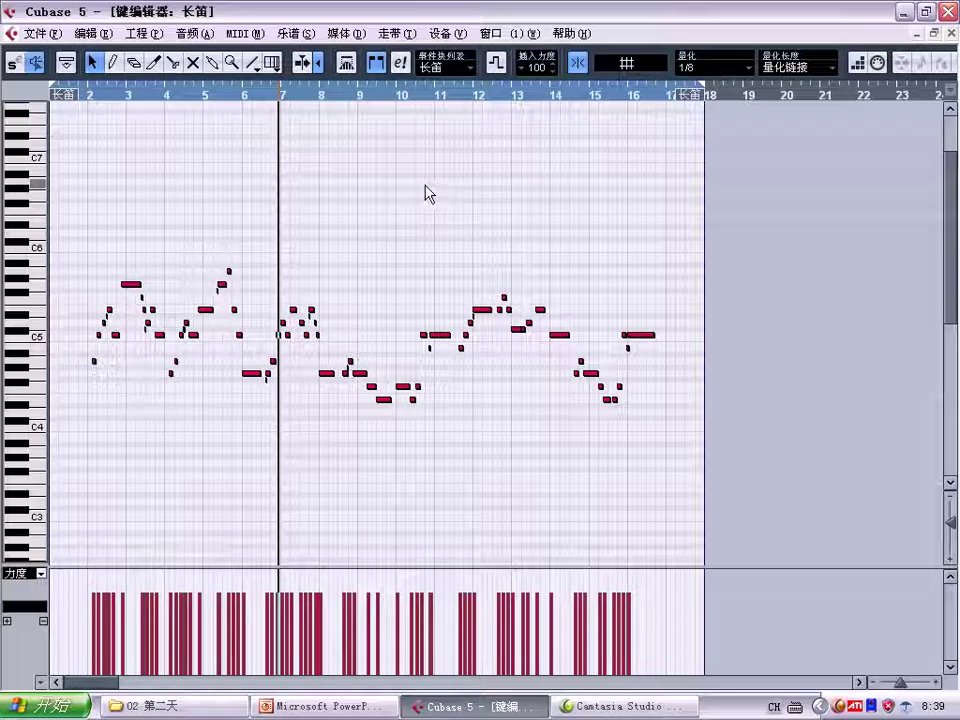
{"action": "left_click", "coordinate": [952, 35]}
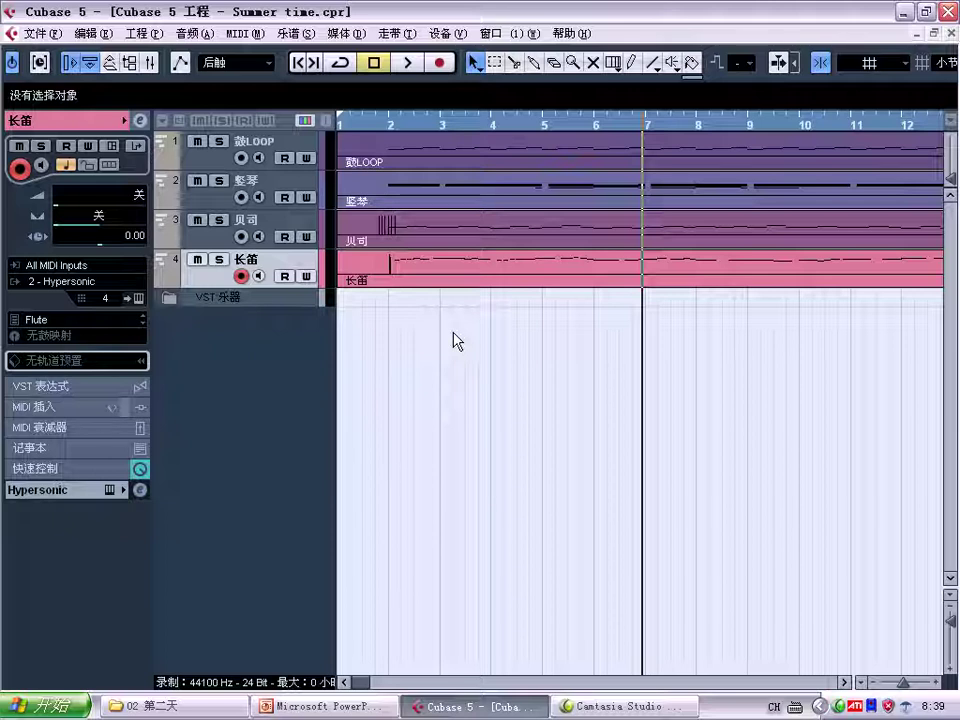
Step: Switch to PowerPoint, review slide 5, and go on to slide 6 of the lesson
{"action": "left_click", "coordinate": [322, 706]}
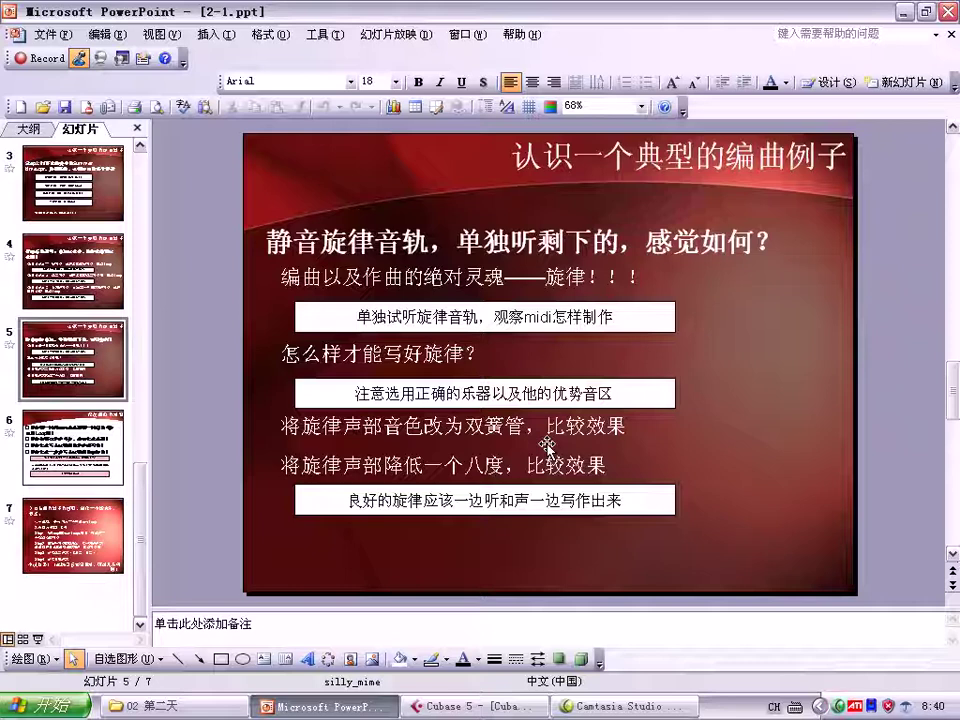
{"action": "left_click", "coordinate": [705, 572]}
{"action": "scroll", "coordinate": [845, 481], "scroll_direction": "down", "scroll_amount": 1}
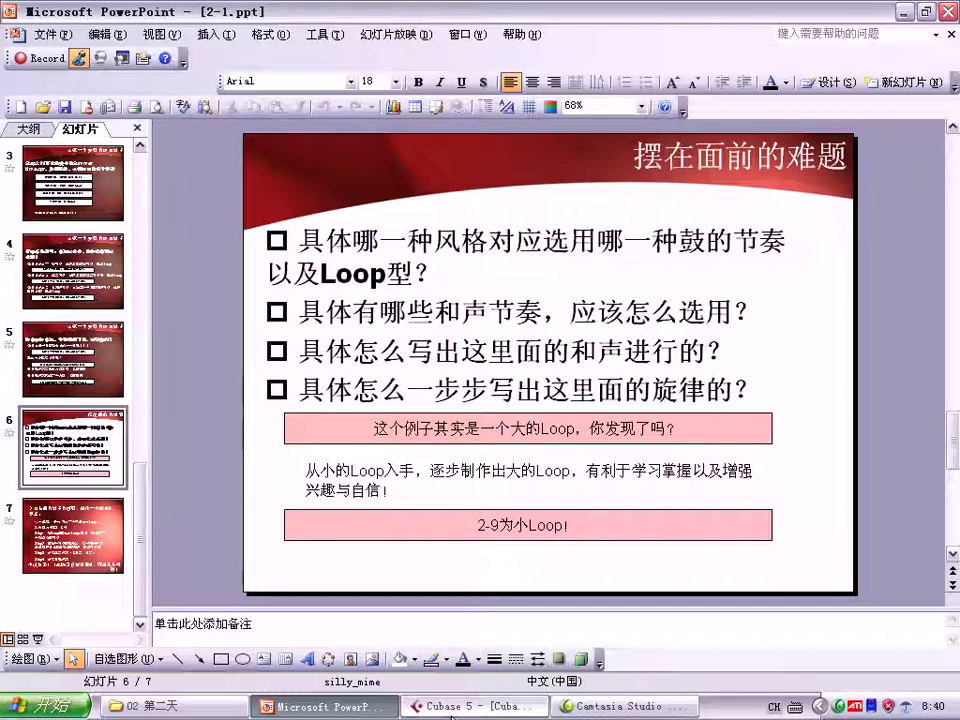
Step: Return to Cubase, open Hypersonic from the 鼓LOOP track, and browse the Drum Loops patches available for slot 1
{"action": "left_click", "coordinate": [452, 707]}
{"action": "left_click", "coordinate": [270, 143]}
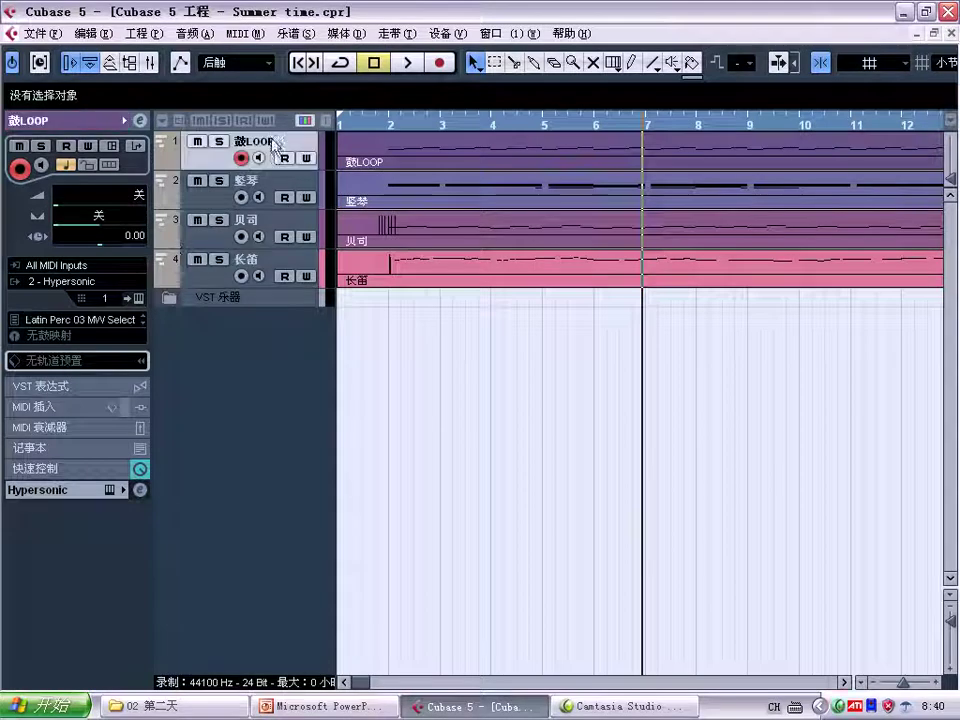
{"action": "left_click", "coordinate": [137, 298]}
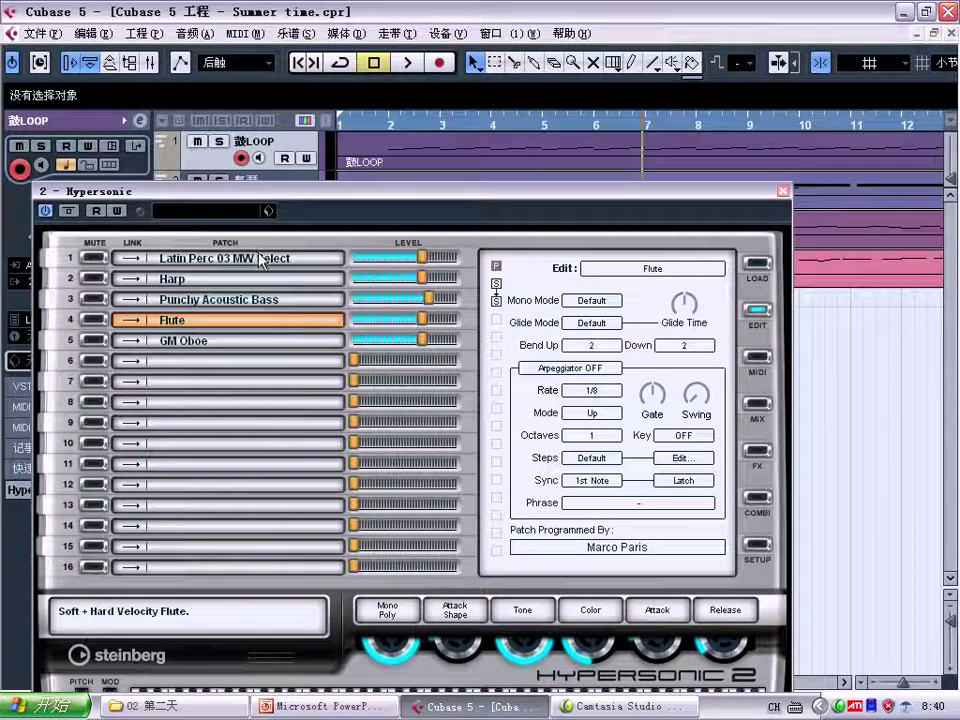
{"action": "left_click", "coordinate": [757, 265]}
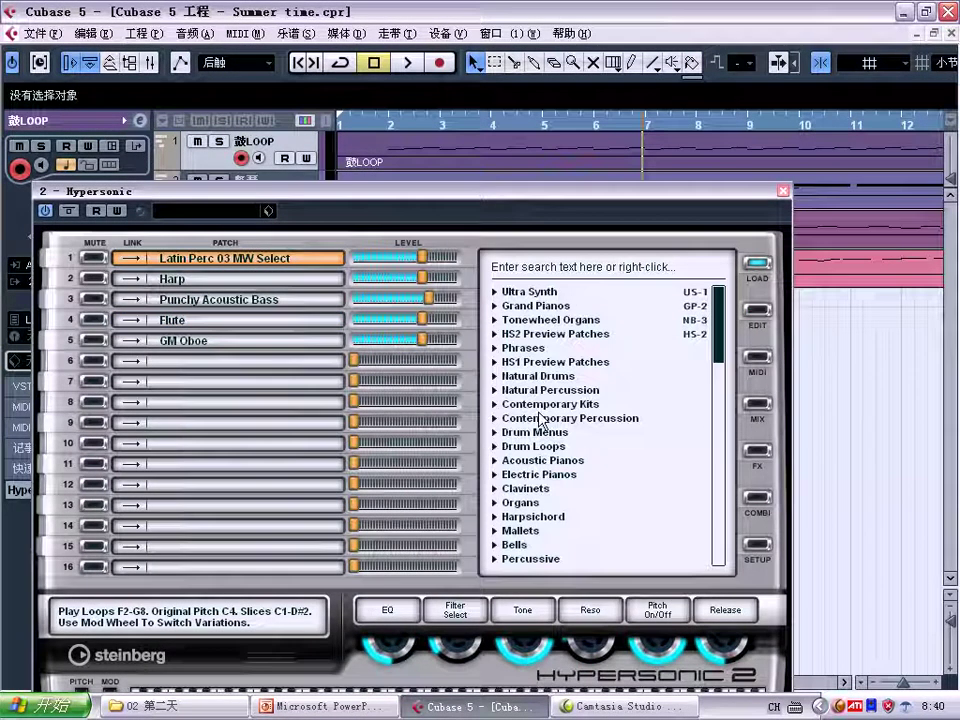
{"action": "left_click", "coordinate": [527, 447]}
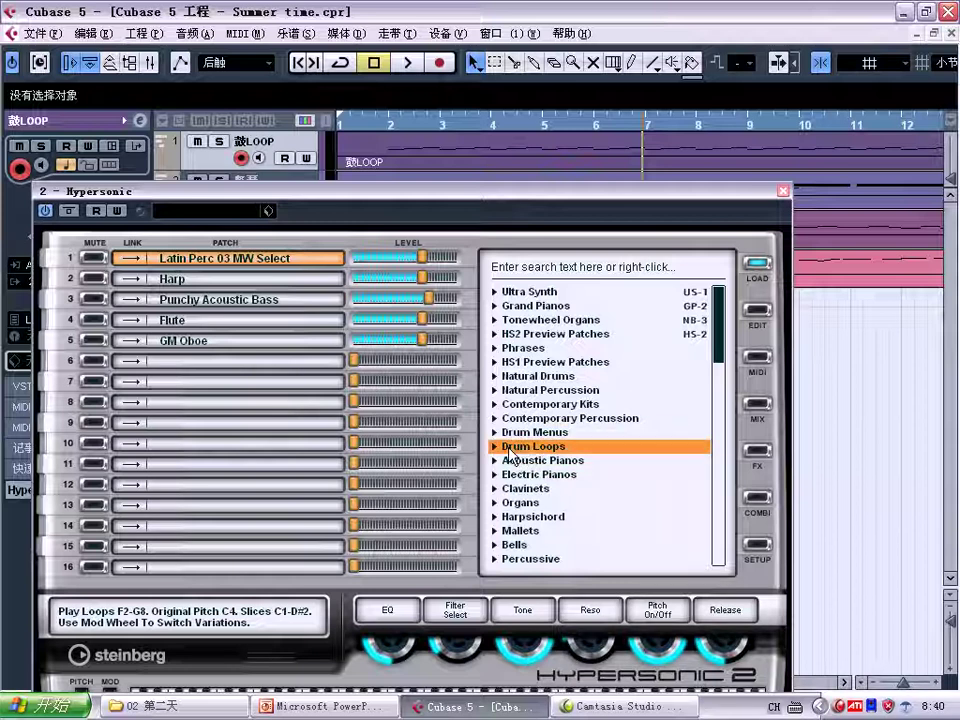
{"action": "double_click", "coordinate": [527, 447]}
{"action": "scroll", "coordinate": [540, 400], "scroll_direction": "down", "scroll_amount": 3}
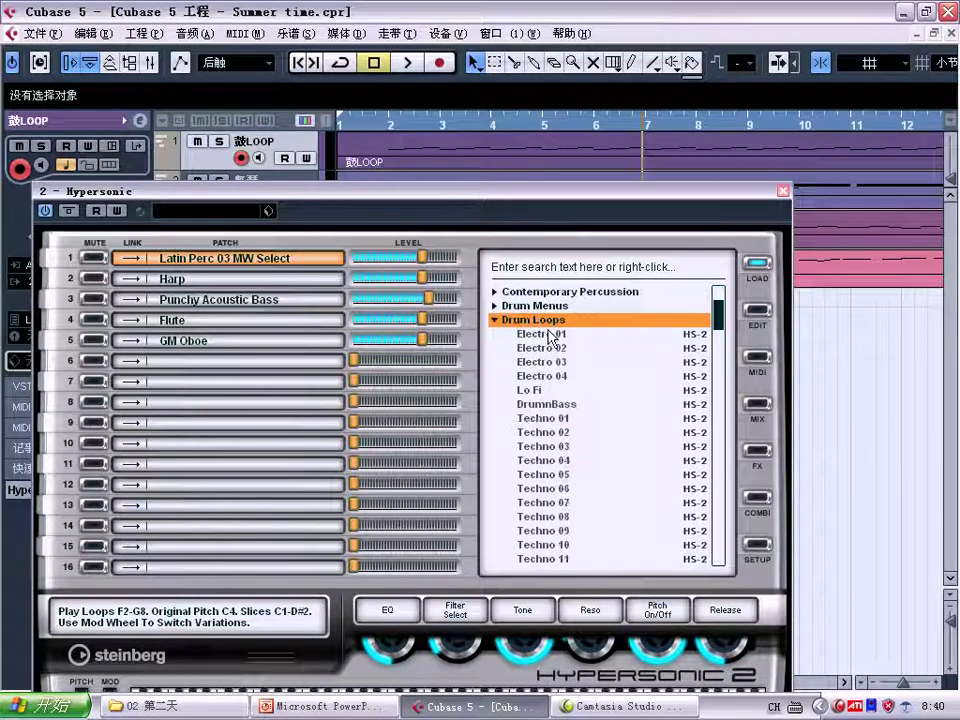
{"action": "left_click_drag", "start_coordinate": [533, 192], "coordinate": [545, 12]}
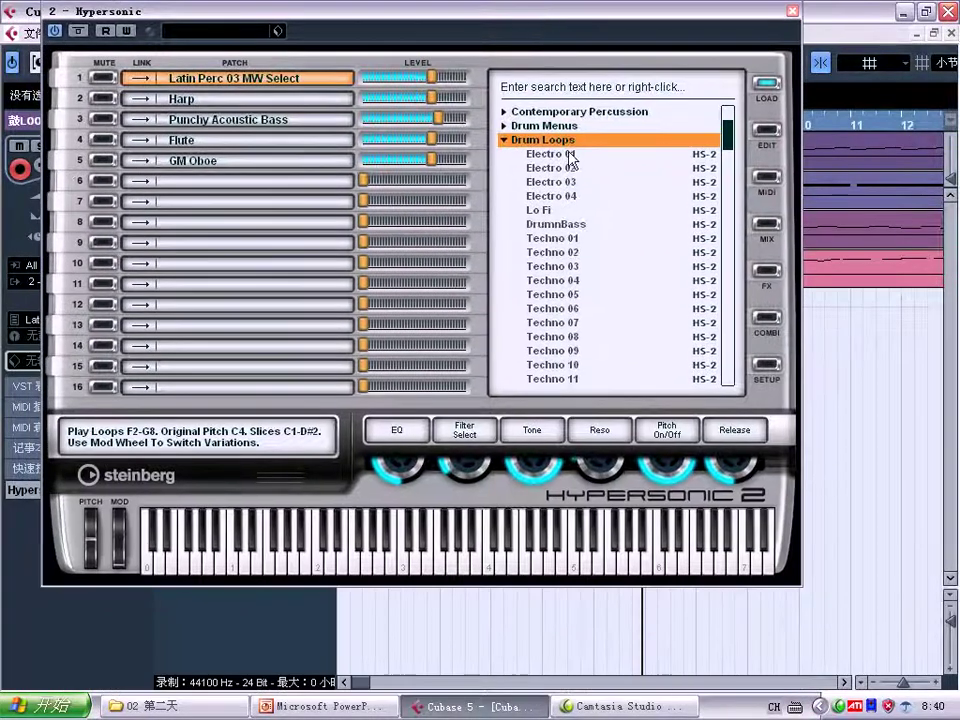
{"action": "scroll", "coordinate": [571, 275], "scroll_direction": "down", "scroll_amount": 2}
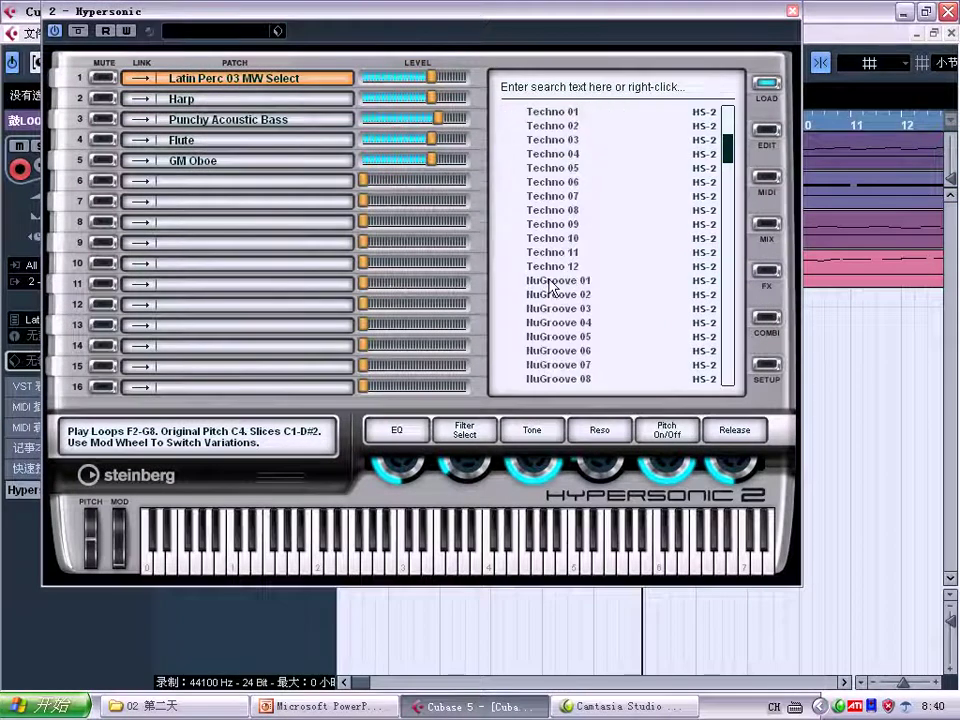
Step: Close Hypersonic, read slide 6 in PowerPoint, and return to the Cubase project
{"action": "left_click", "coordinate": [791, 10]}
{"action": "left_click", "coordinate": [330, 706]}
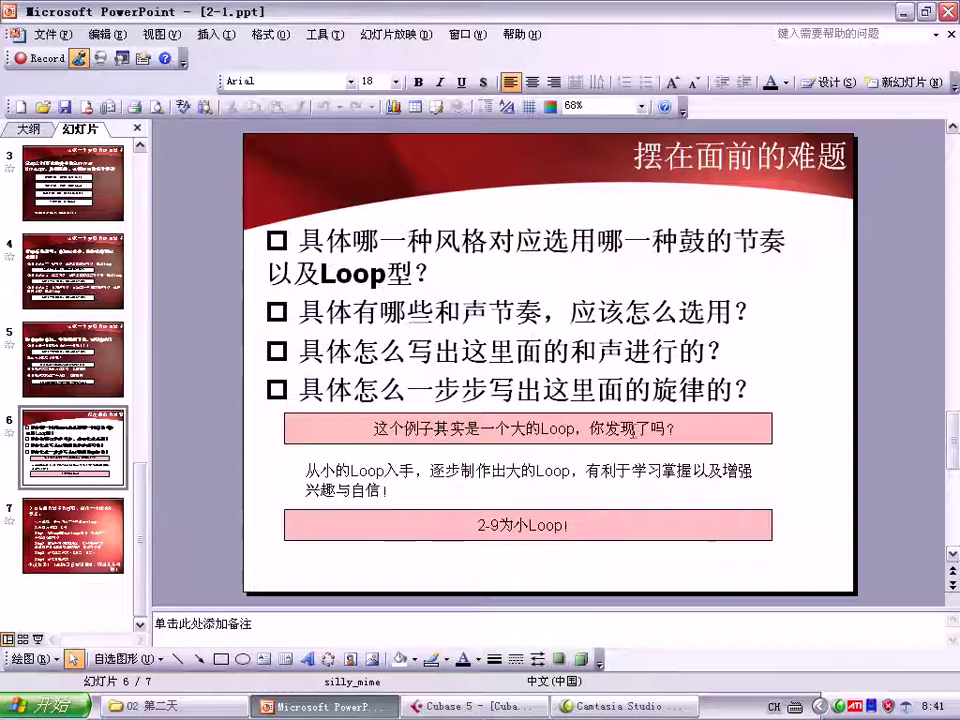
{"action": "left_click", "coordinate": [465, 706]}
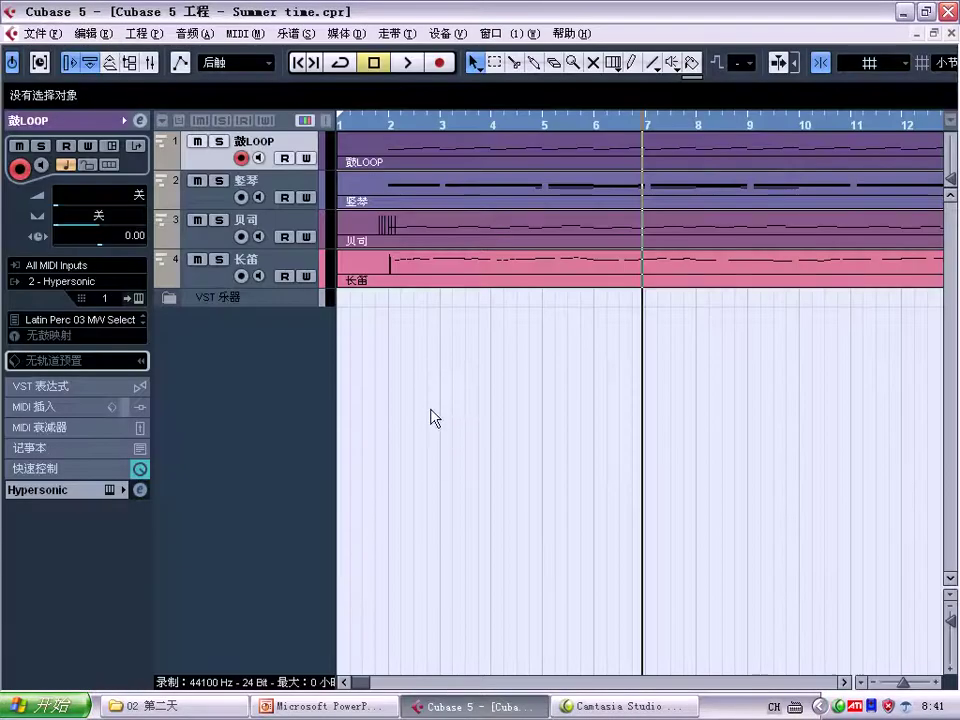
Step: Split the parts on all four tracks at bar 2
{"action": "left_click", "coordinate": [513, 62]}
{"action": "left_click", "coordinate": [391, 152]}
{"action": "left_click", "coordinate": [392, 196]}
{"action": "left_click", "coordinate": [391, 232]}
{"action": "left_click", "coordinate": [391, 270]}
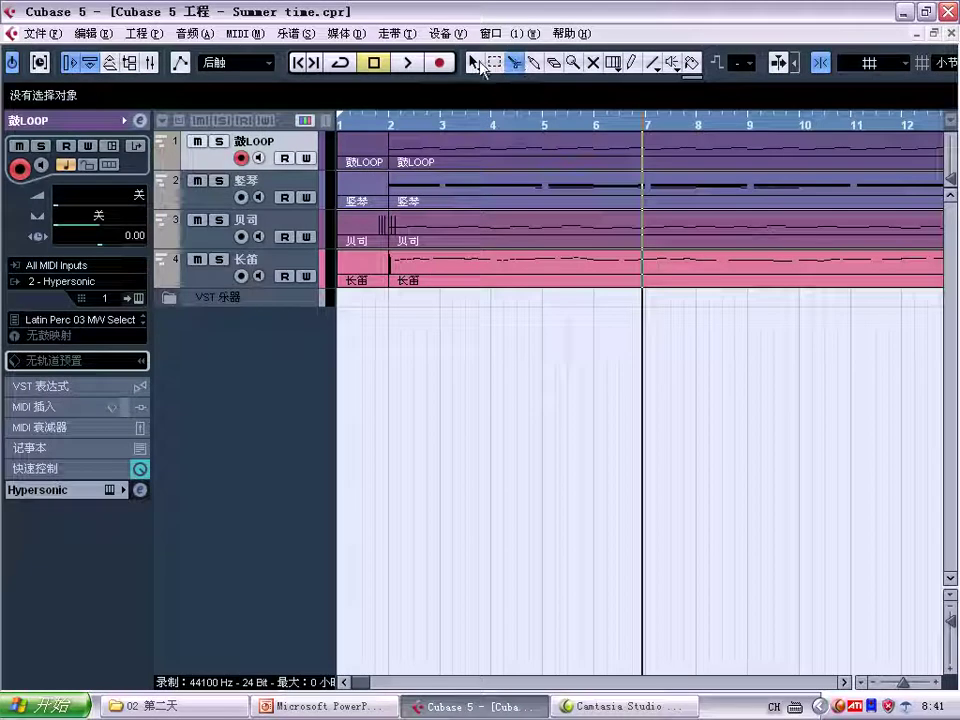
Step: Select the four parts starting at bar 2 and duplicate them directly after their end at bar 18
{"action": "left_click", "coordinate": [474, 62]}
{"action": "left_click_drag", "start_coordinate": [452, 354], "coordinate": [545, 155]}
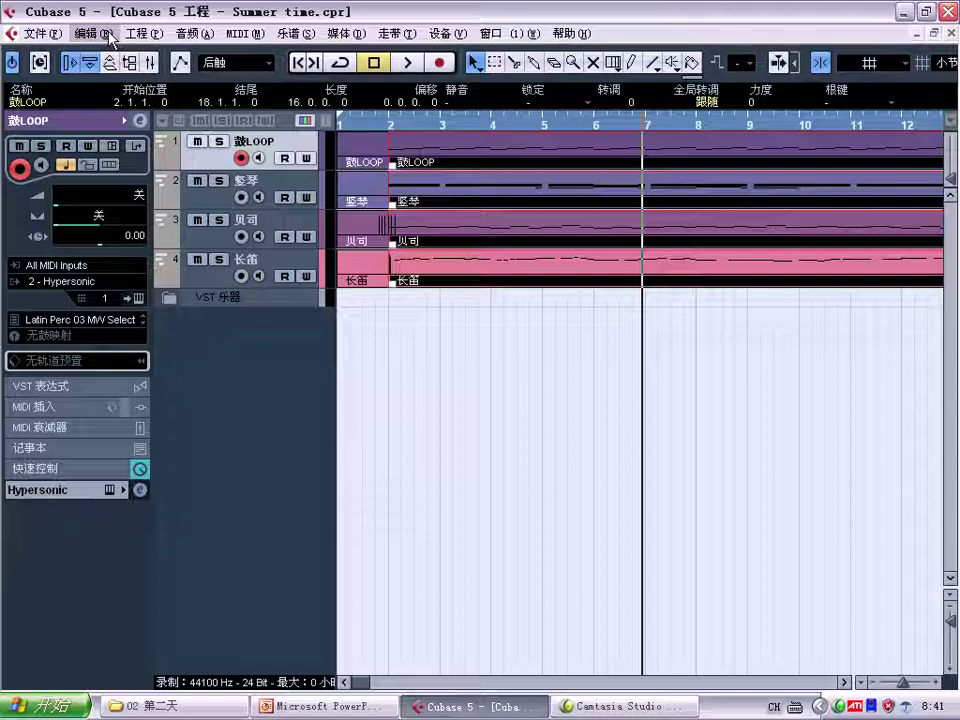
{"action": "left_click_drag", "start_coordinate": [350, 680], "coordinate": [380, 681]}
{"action": "left_click", "coordinate": [522, 127]}
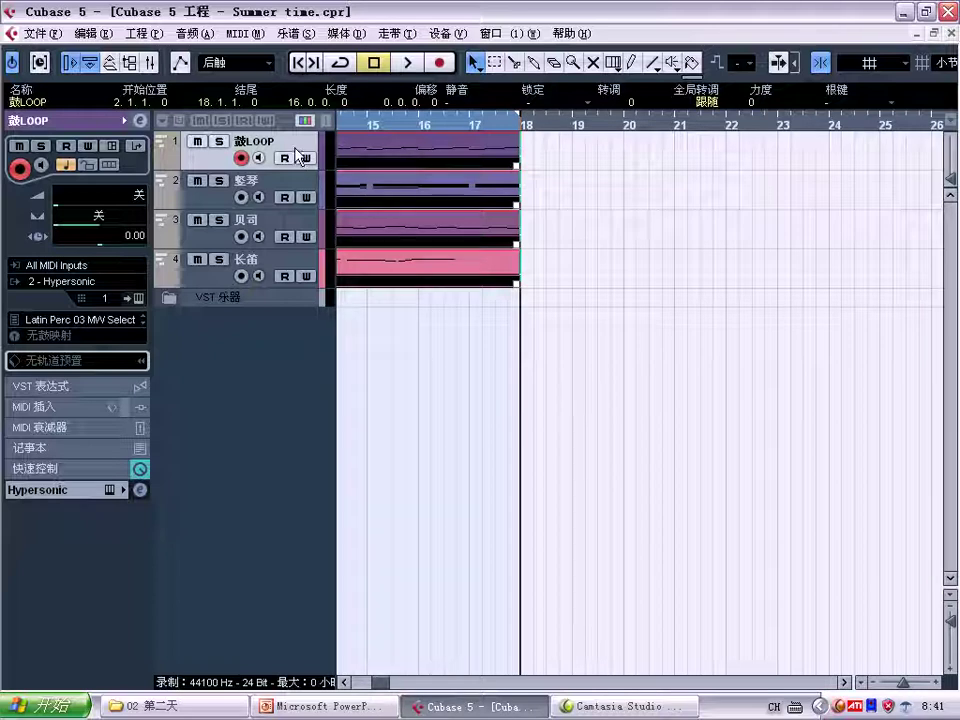
{"action": "key", "text": "Down"}
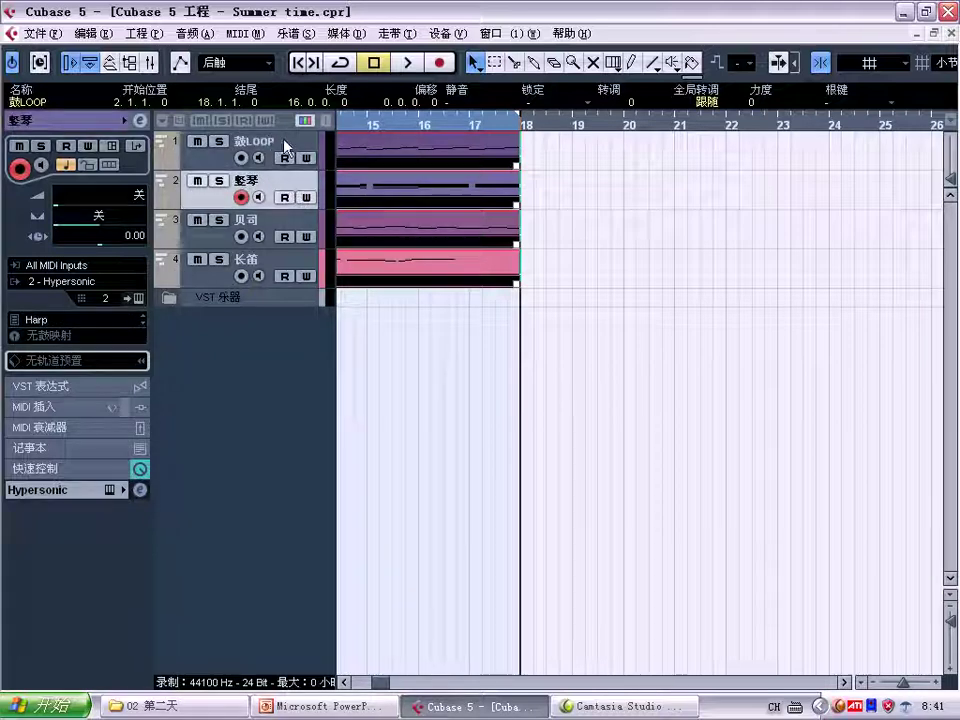
{"action": "left_click", "coordinate": [284, 141]}
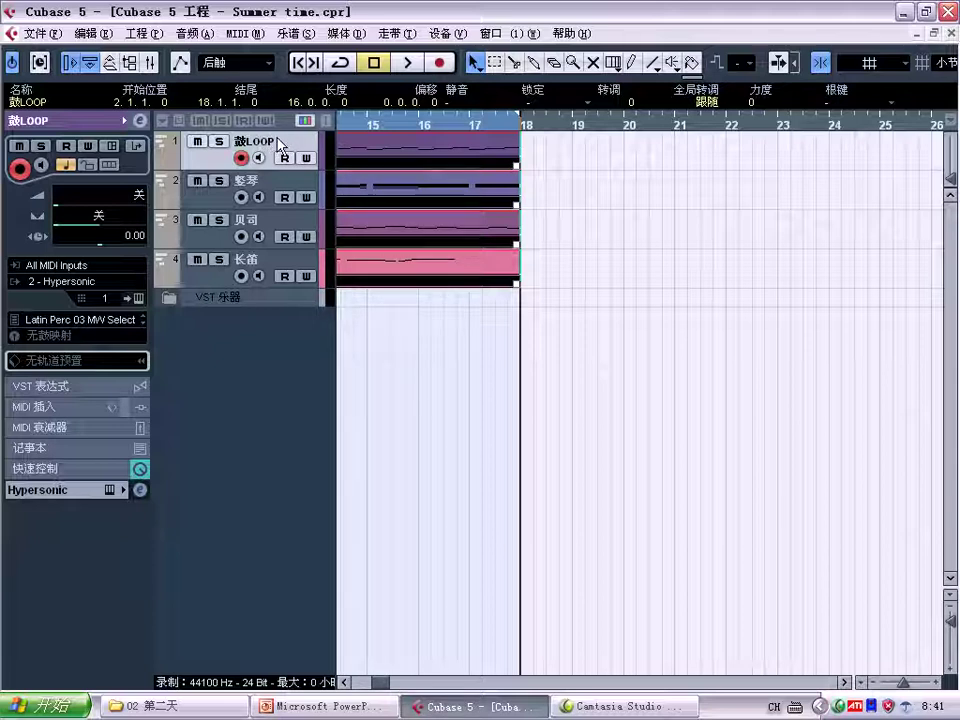
{"action": "key", "text": "ctrl+d"}
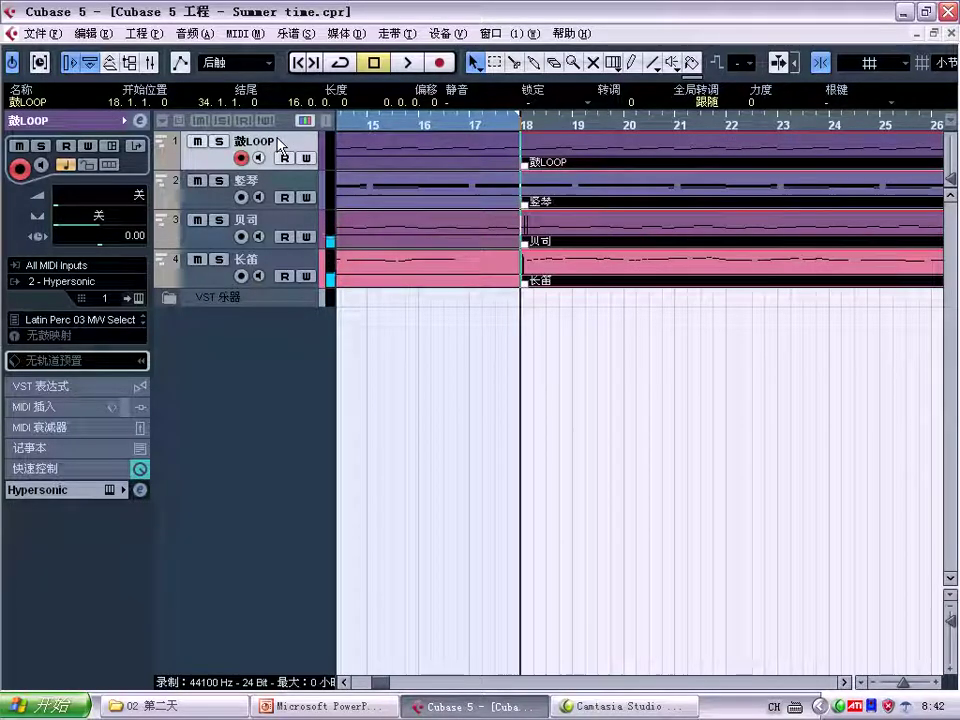
Step: Listen to the transition into the duplicated parts, starting playback from bar 16
{"action": "left_click", "coordinate": [271, 187]}
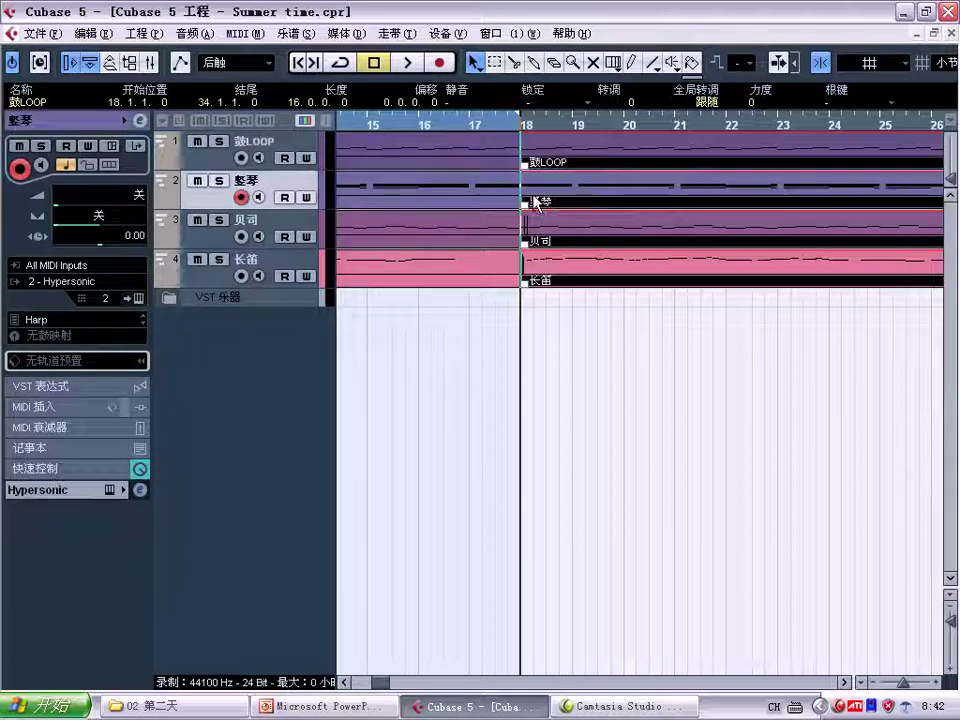
{"action": "left_click", "coordinate": [419, 122]}
{"action": "left_click", "coordinate": [407, 63]}
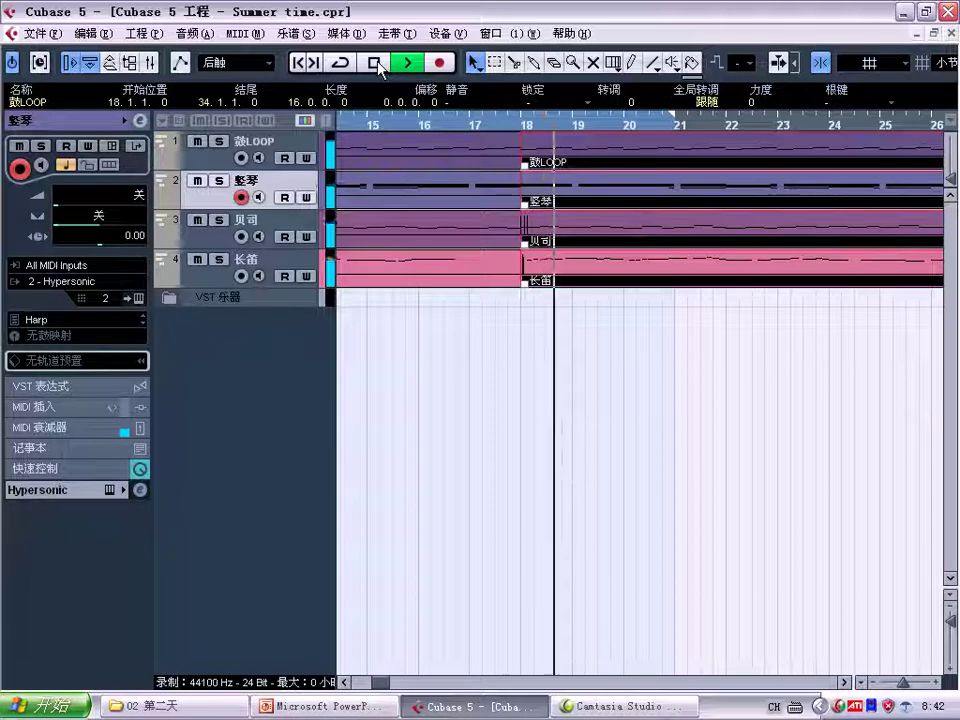
{"action": "left_click", "coordinate": [375, 63]}
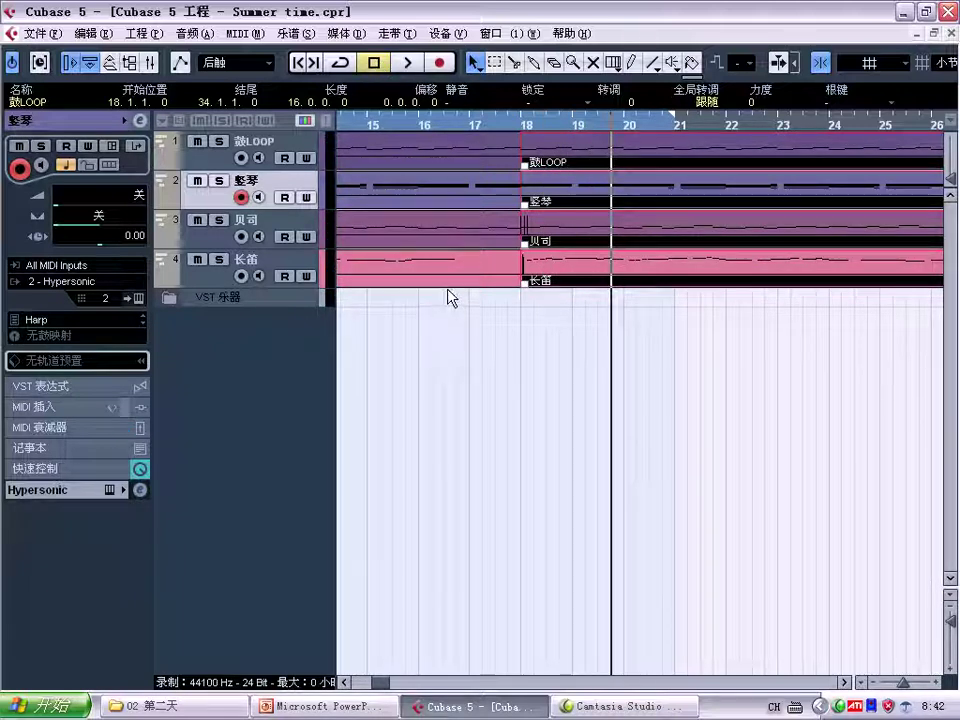
Step: Delete the duplicated flute part at bar 18 and listen to the transition from bar 16 without it
{"action": "left_click", "coordinate": [632, 401]}
{"action": "left_click", "coordinate": [583, 287]}
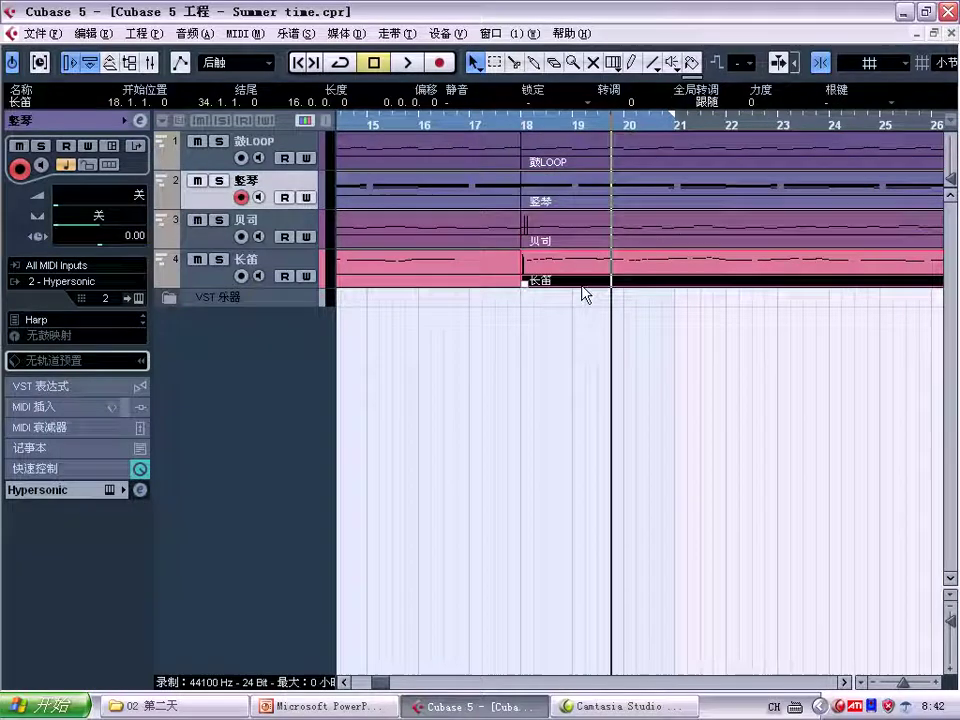
{"action": "key", "text": "Delete"}
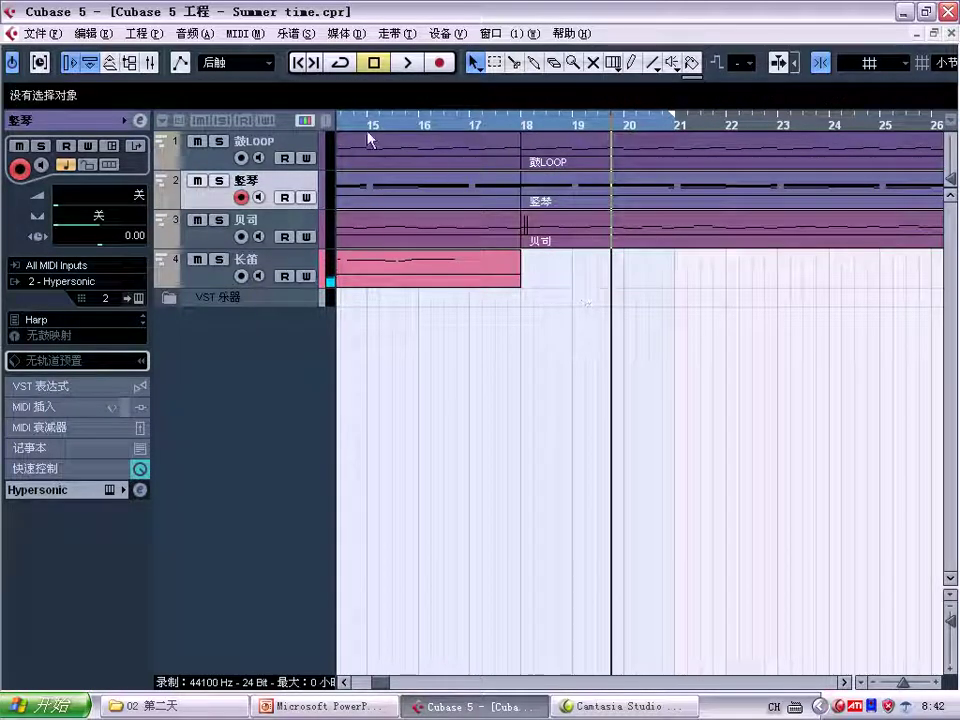
{"action": "left_click", "coordinate": [375, 63]}
{"action": "key", "text": "space"}
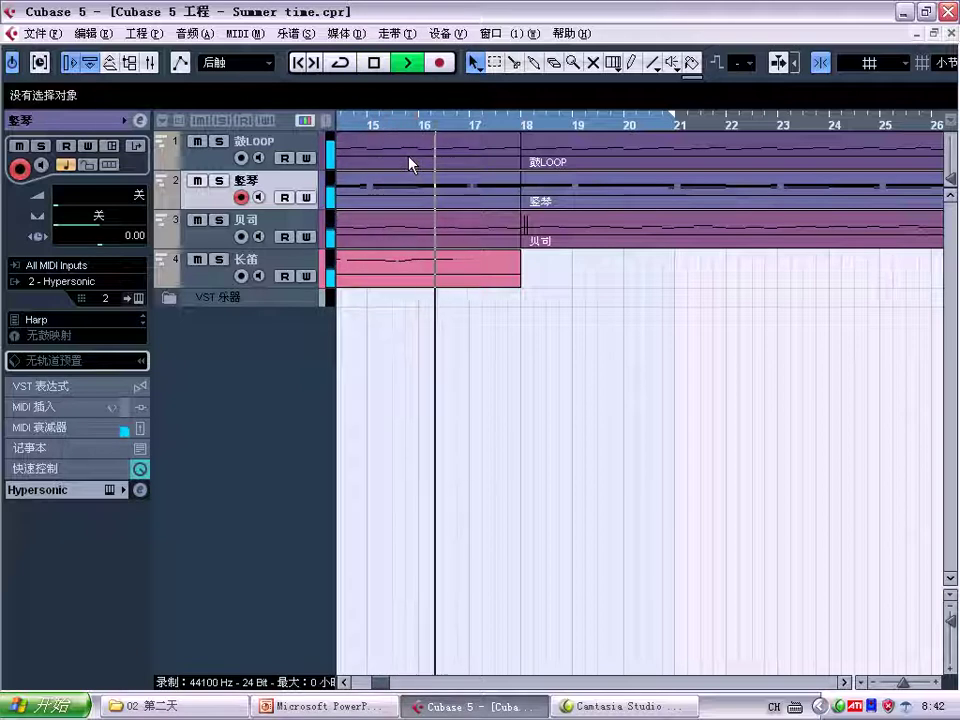
{"action": "left_click", "coordinate": [376, 63]}
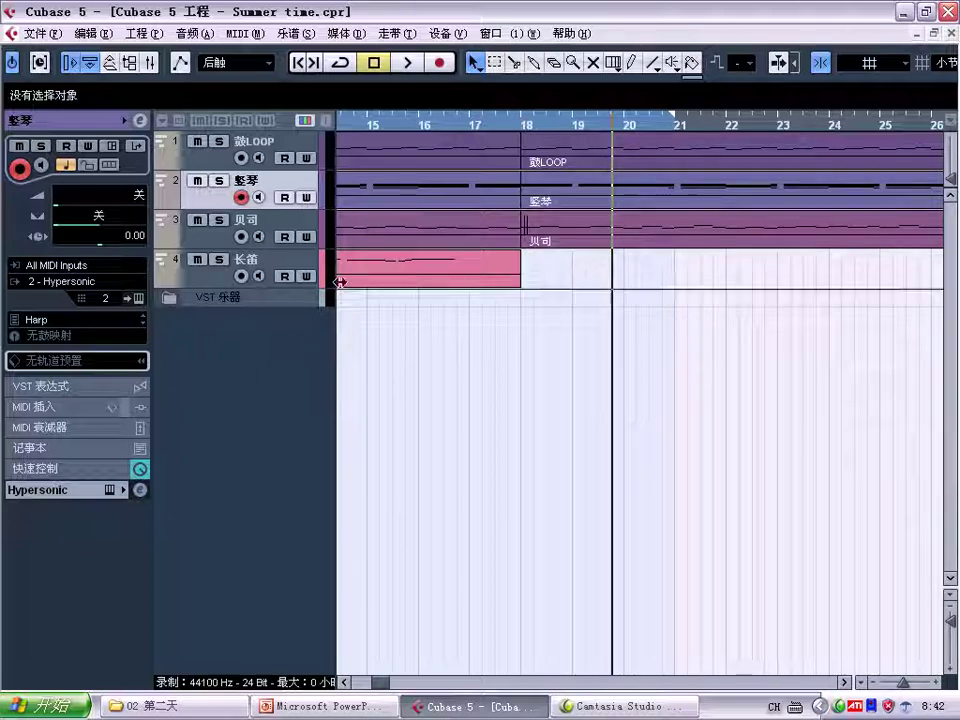
Step: Move the playback position to bar 18 and undo both the flute part's deletion and the duplication of the four parts
{"action": "left_click", "coordinate": [527, 122]}
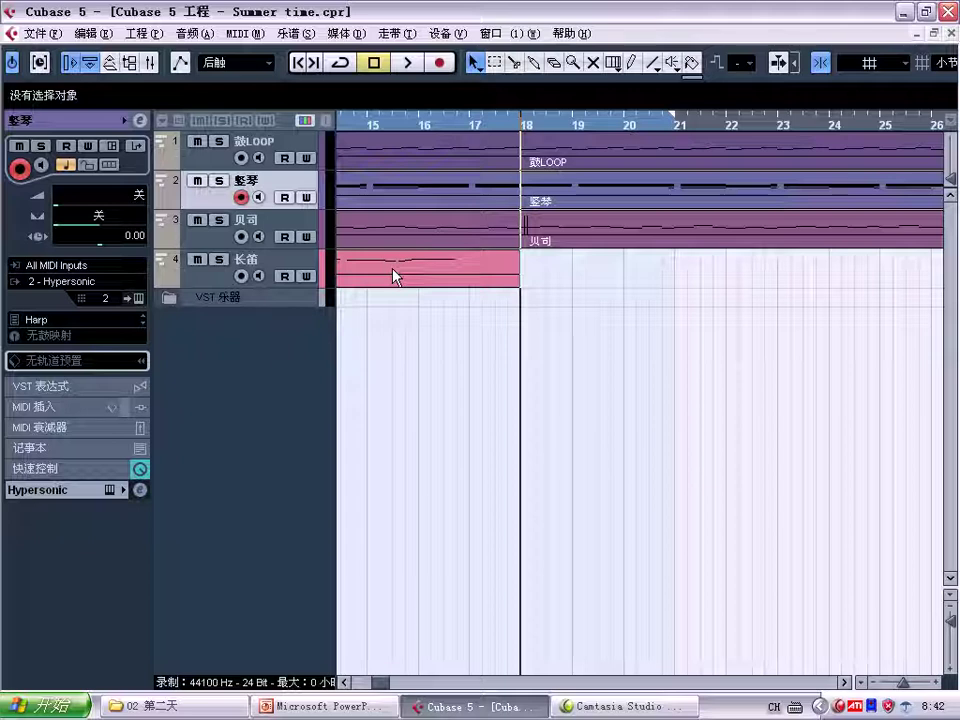
{"action": "left_click", "coordinate": [88, 33]}
{"action": "left_click", "coordinate": [92, 53]}
{"action": "left_click", "coordinate": [88, 33]}
{"action": "left_click", "coordinate": [92, 53]}
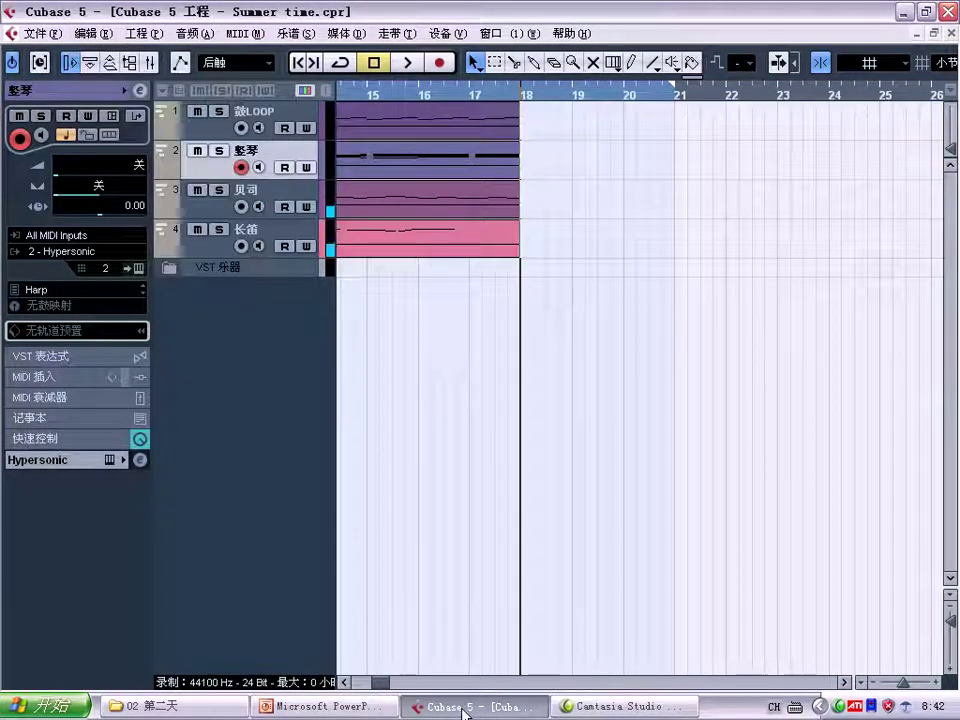
Step: Read the loop notes on slide 6 in PowerPoint and compare them with the arrangement in Cubase
{"action": "left_click", "coordinate": [320, 706]}
{"action": "left_click", "coordinate": [401, 599]}
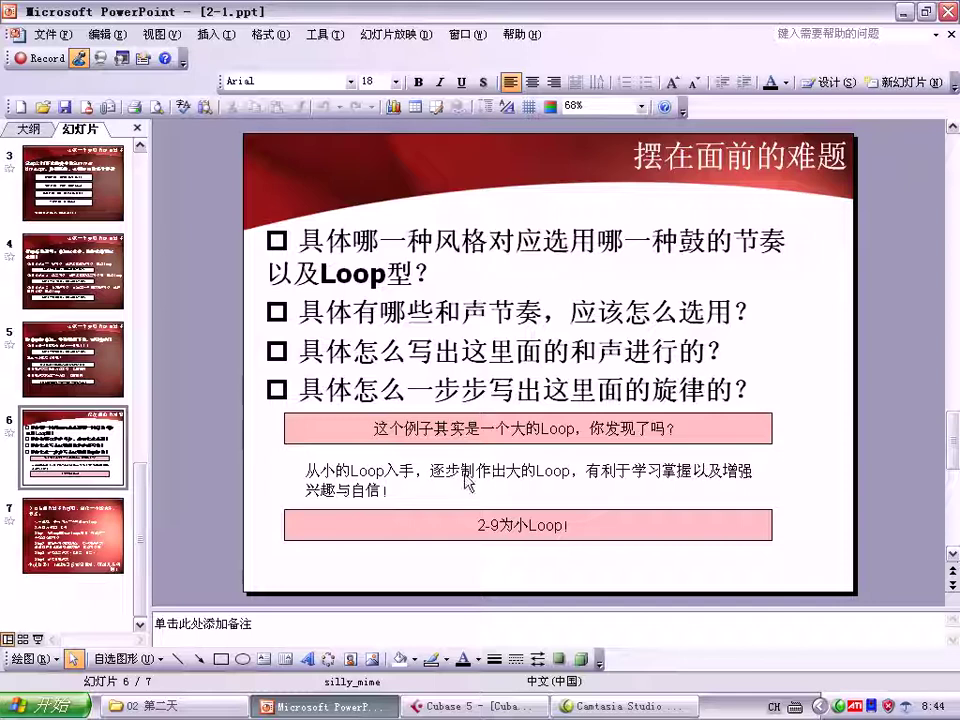
{"action": "left_click", "coordinate": [470, 706]}
{"action": "mouse_move", "coordinate": [383, 683]}
{"action": "left_mouse_down"}
{"action": "mouse_move", "coordinate": [354, 681]}
{"action": "mouse_move", "coordinate": [378, 680]}
{"action": "left_mouse_up"}
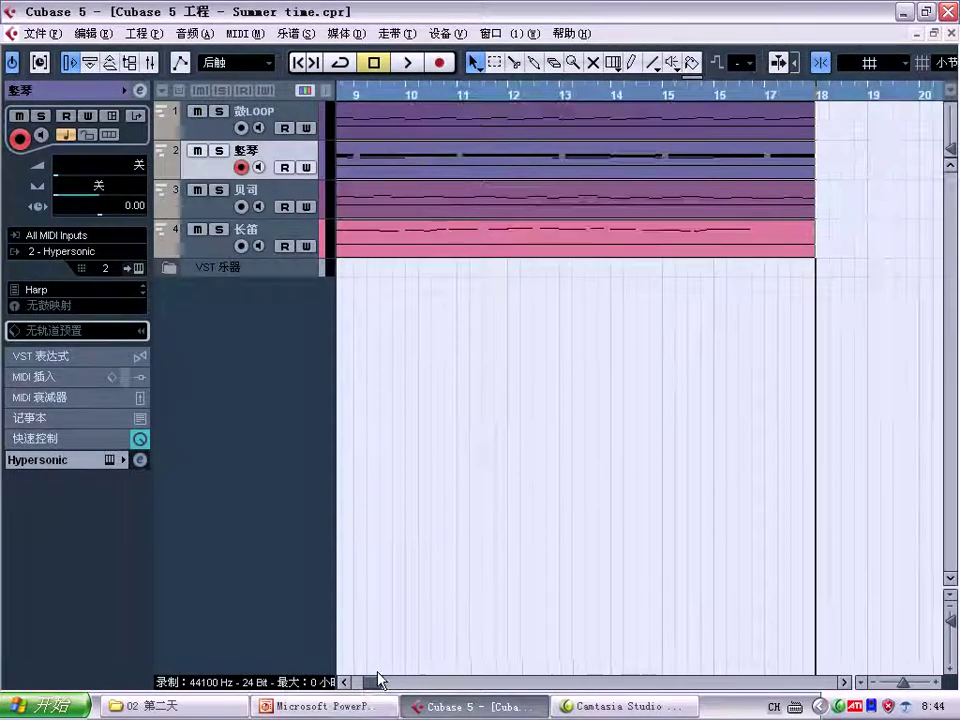
{"action": "left_click", "coordinate": [354, 707]}
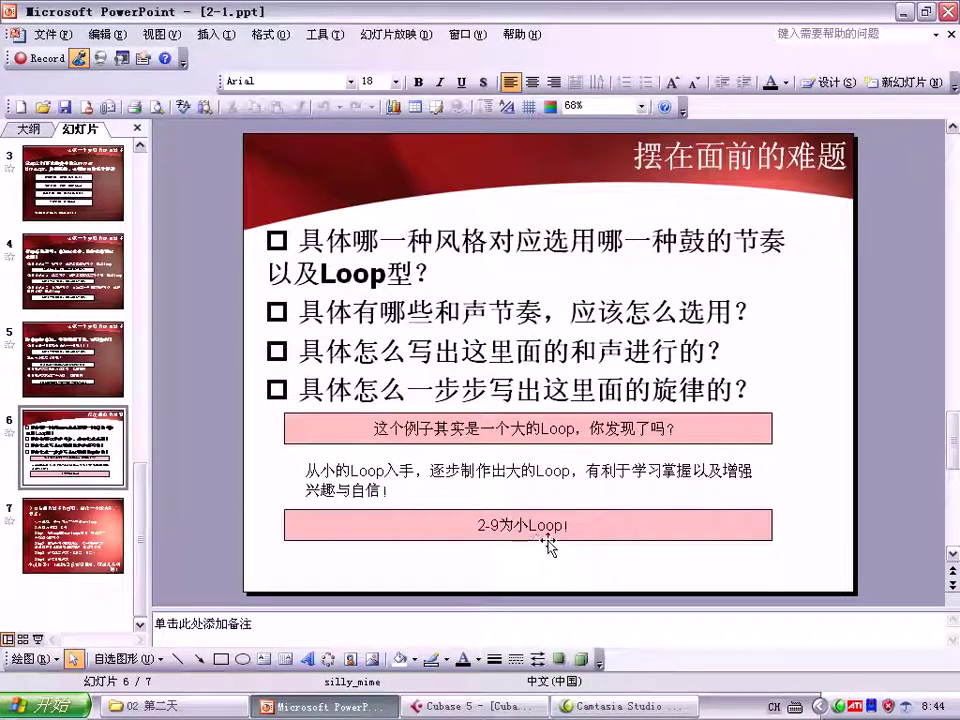
{"action": "left_click", "coordinate": [470, 706]}
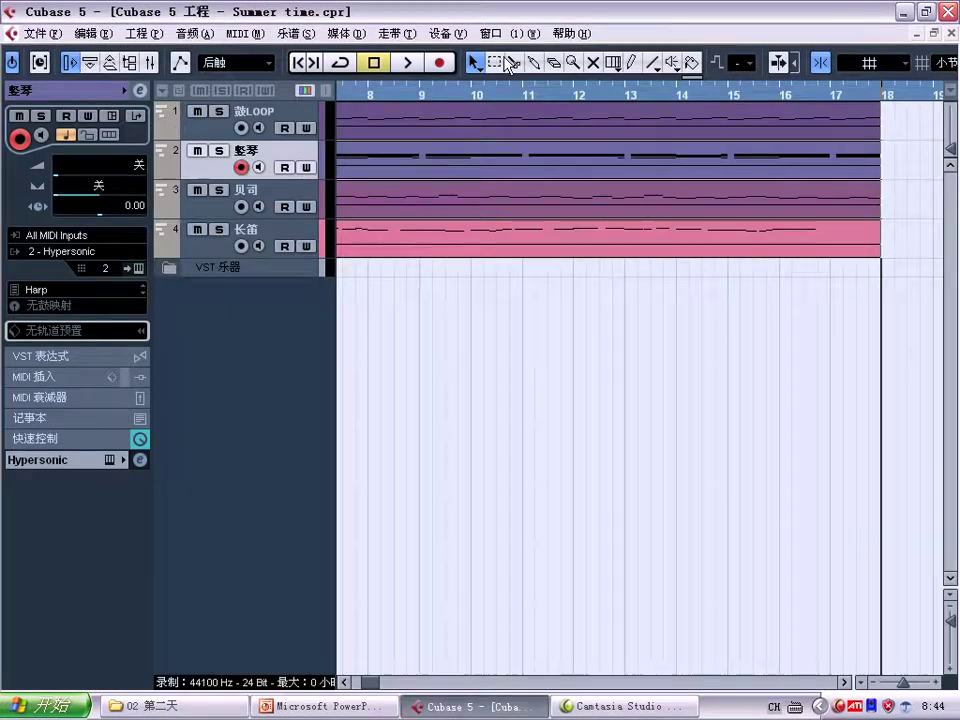
Step: Split the drum loop, harp, bass and flute parts at bar 10
{"action": "left_click", "coordinate": [512, 63]}
{"action": "left_click", "coordinate": [471, 132]}
{"action": "left_click", "coordinate": [472, 168]}
{"action": "left_click", "coordinate": [472, 208]}
{"action": "left_click", "coordinate": [472, 246]}
{"action": "key", "text": "1"}
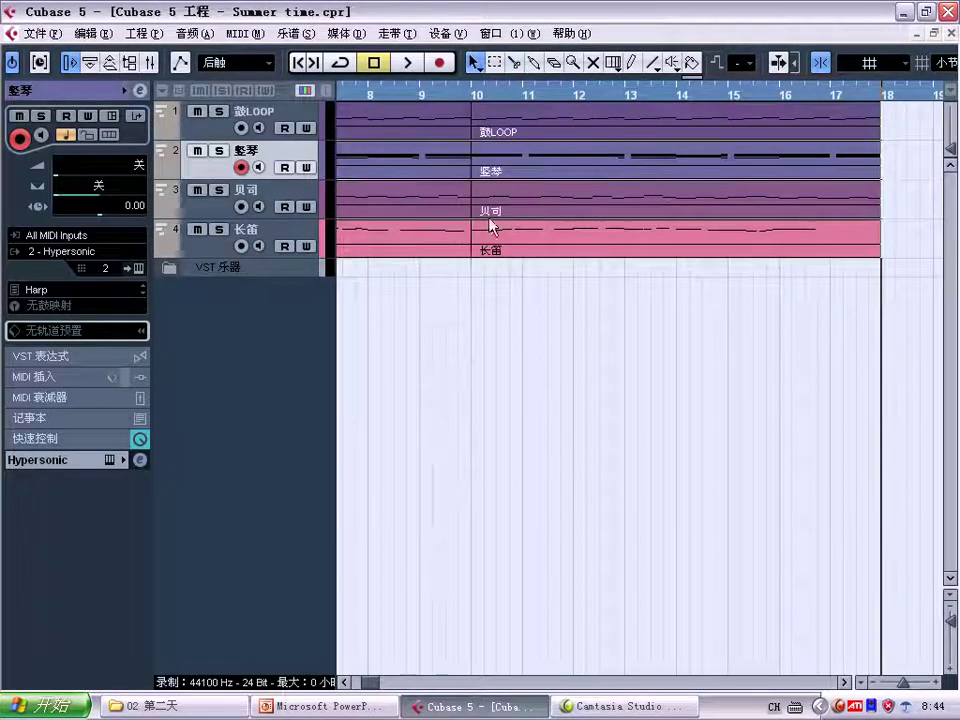
Step: Delete the flute part starting at bar 10 and listen to the arrangement from bar 8
{"action": "left_click", "coordinate": [482, 243]}
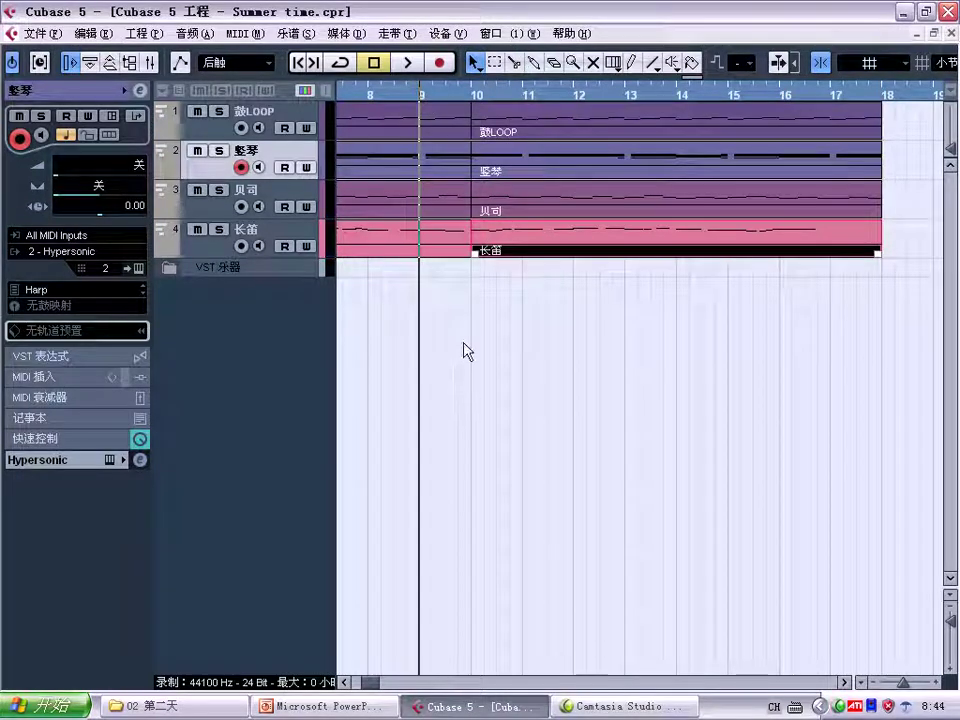
{"action": "key", "text": "Delete"}
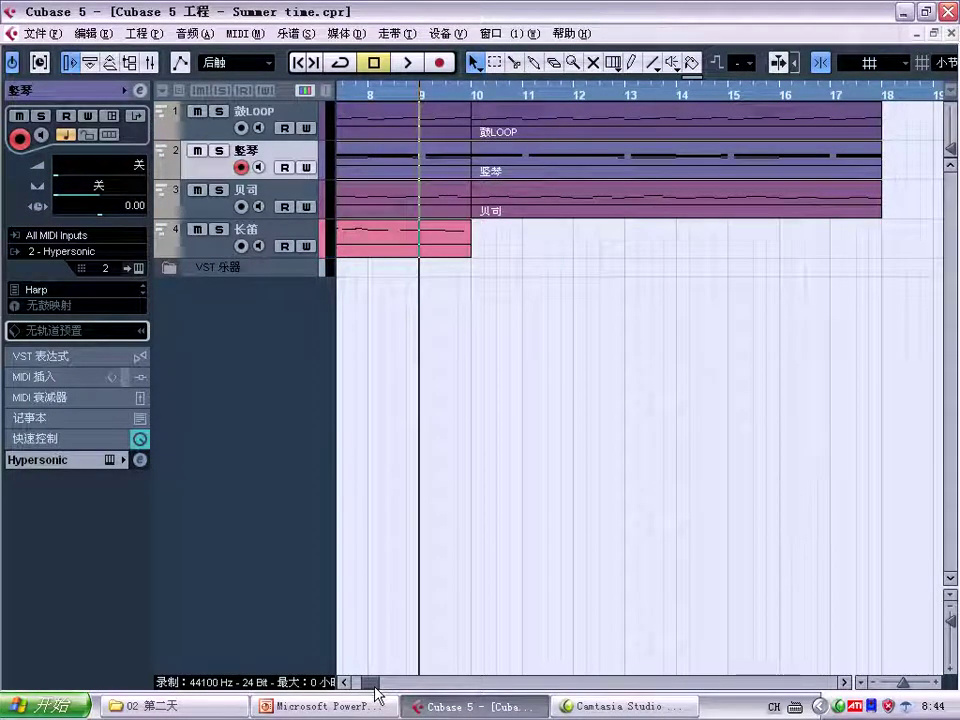
{"action": "left_click", "coordinate": [368, 94]}
{"action": "left_click", "coordinate": [407, 63]}
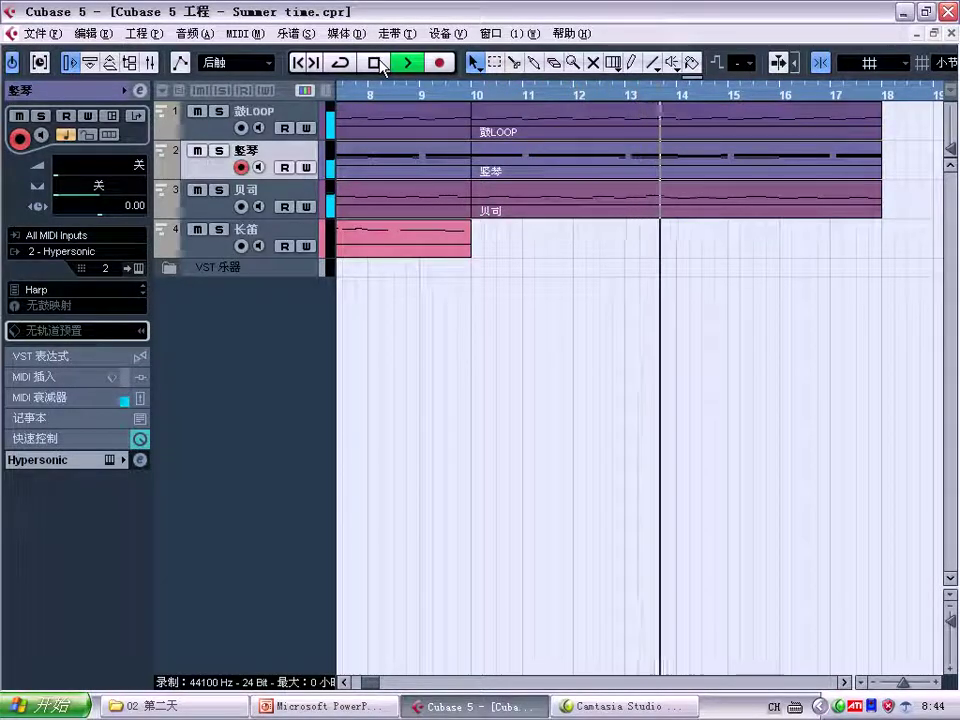
{"action": "left_click", "coordinate": [374, 63]}
Step: Delete the flute part between bars 2 and 10 and compare the accompaniment by listening from bar 2 and from bar 10
{"action": "left_click", "coordinate": [372, 682]}
{"action": "left_click", "coordinate": [435, 245]}
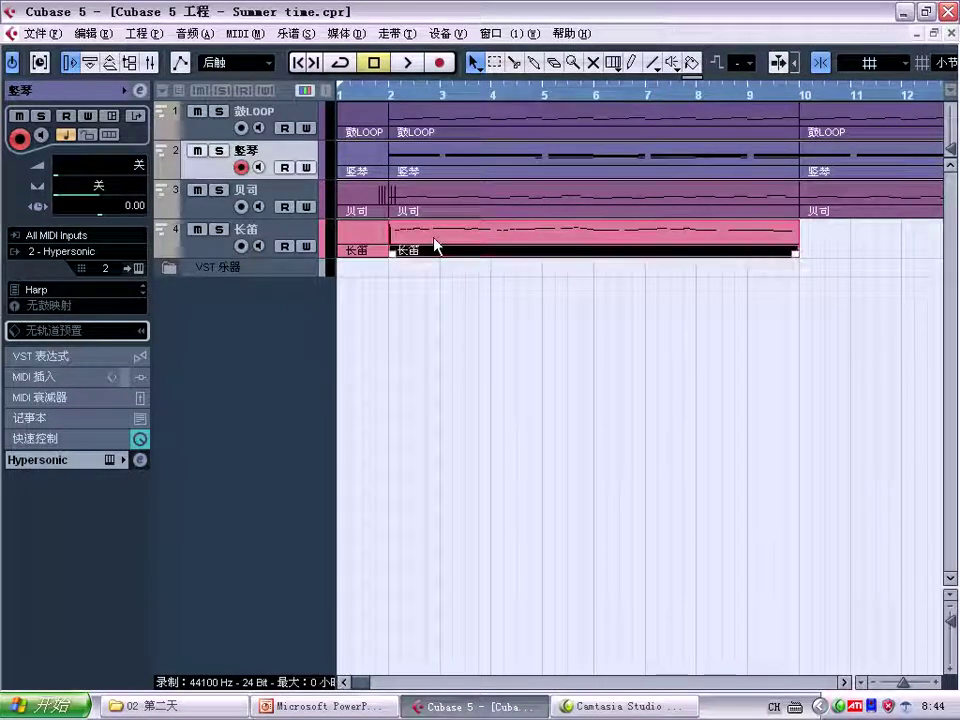
{"action": "key", "text": "Delete"}
{"action": "left_click", "coordinate": [392, 95]}
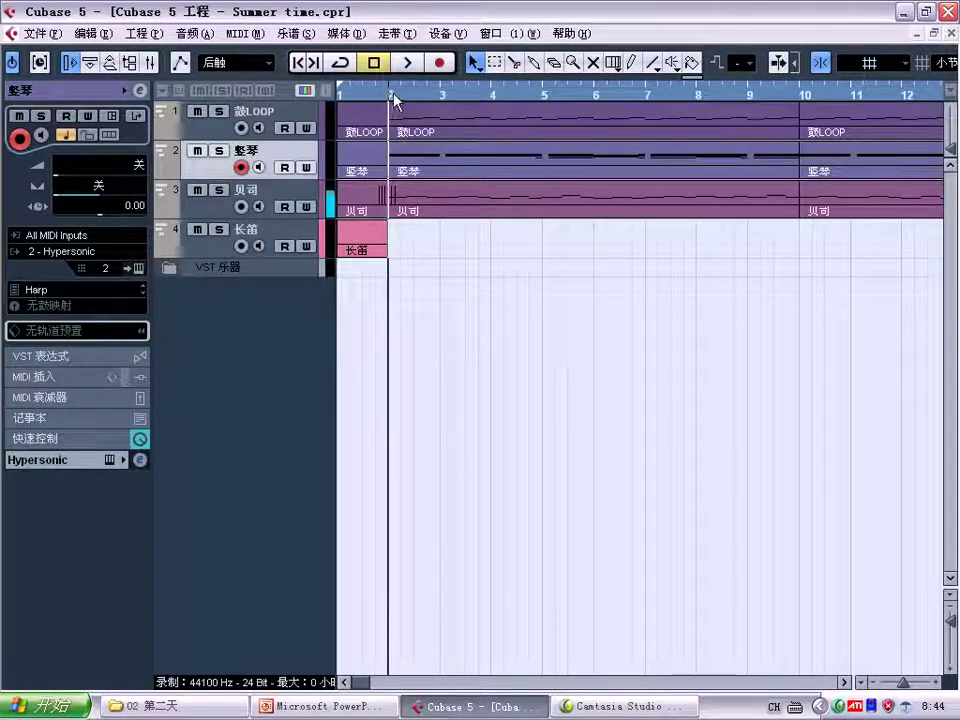
{"action": "key", "text": "space"}
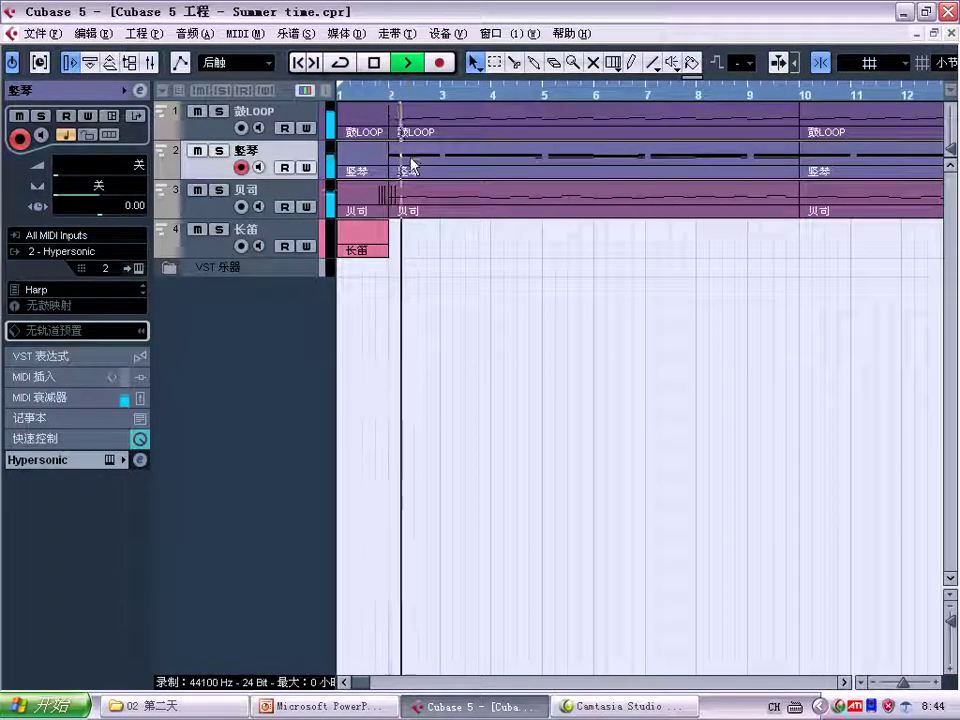
{"action": "left_click", "coordinate": [375, 63]}
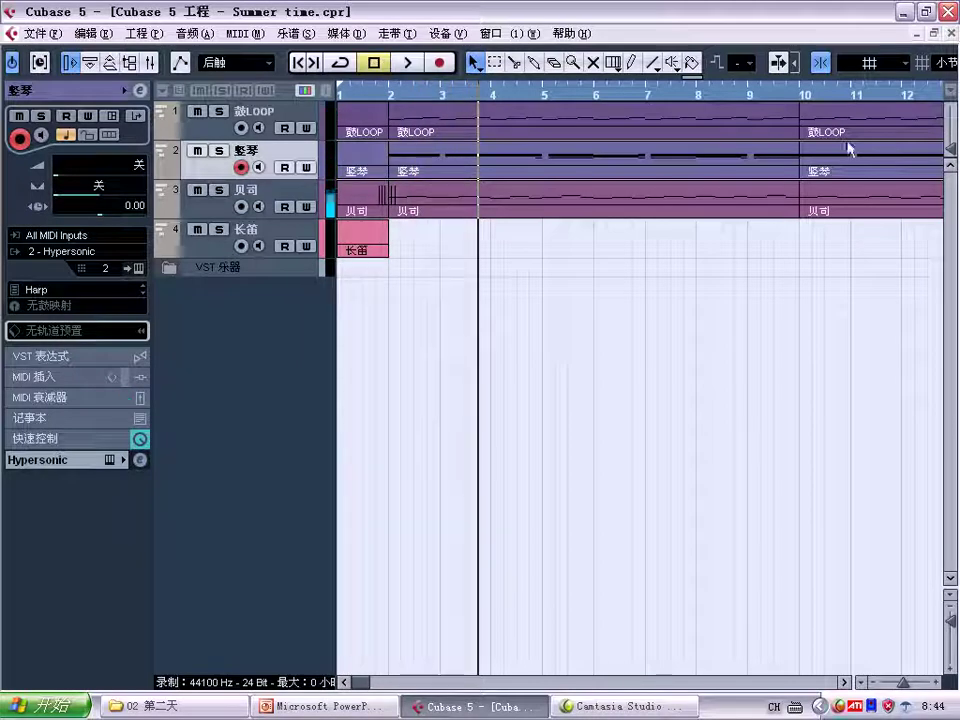
{"action": "left_click", "coordinate": [800, 95]}
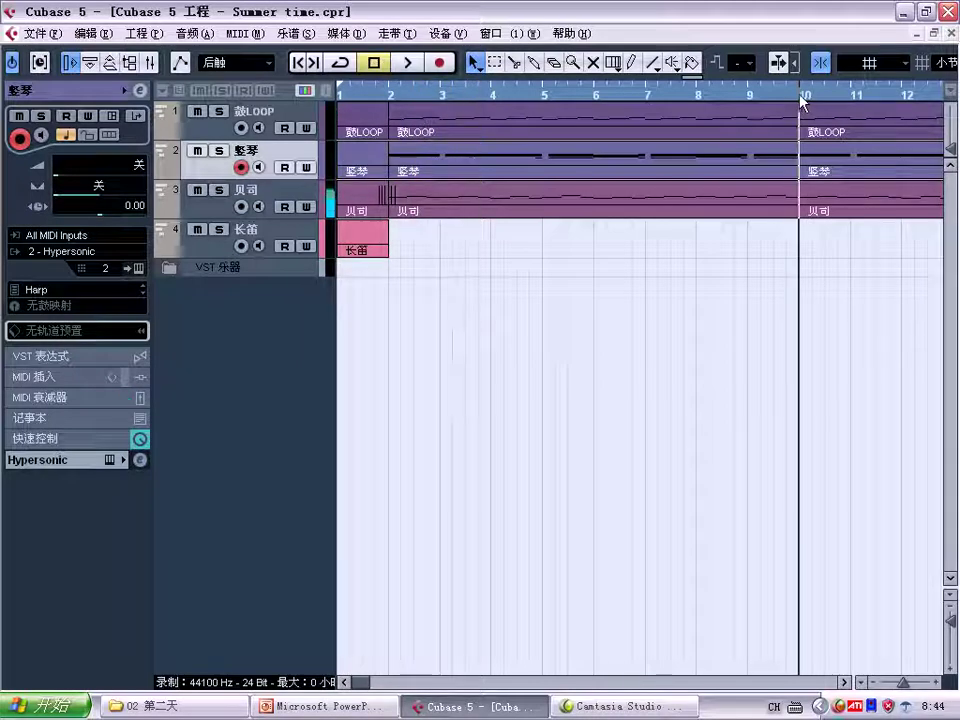
{"action": "left_click", "coordinate": [380, 65]}
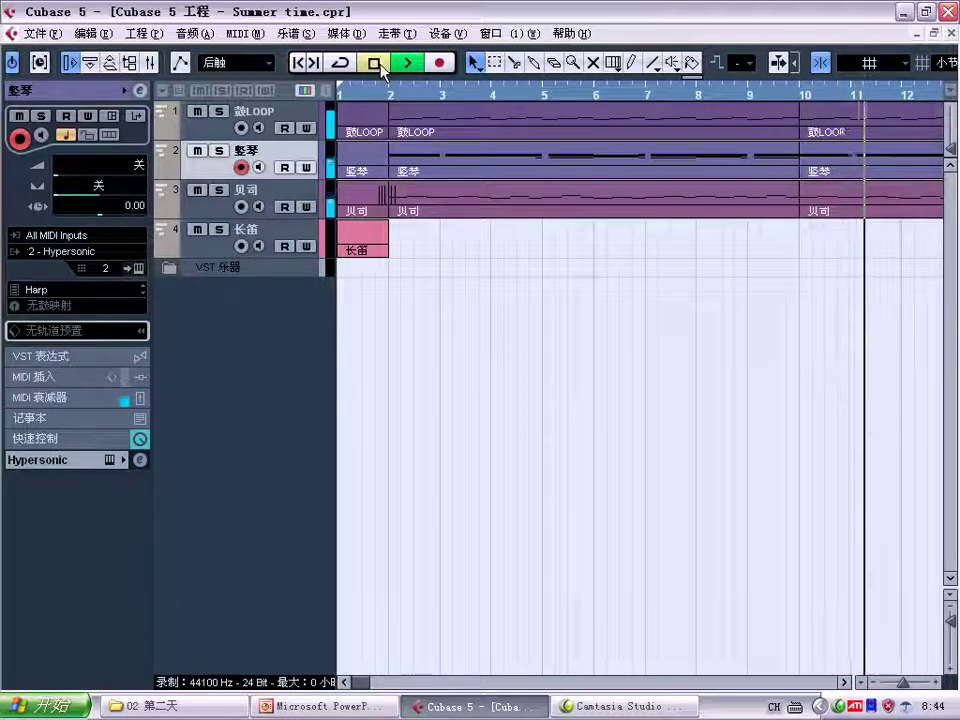
Step: Undo the deletions of both flute parts
{"action": "left_click", "coordinate": [90, 33]}
{"action": "left_click", "coordinate": [110, 57]}
{"action": "left_click", "coordinate": [90, 33]}
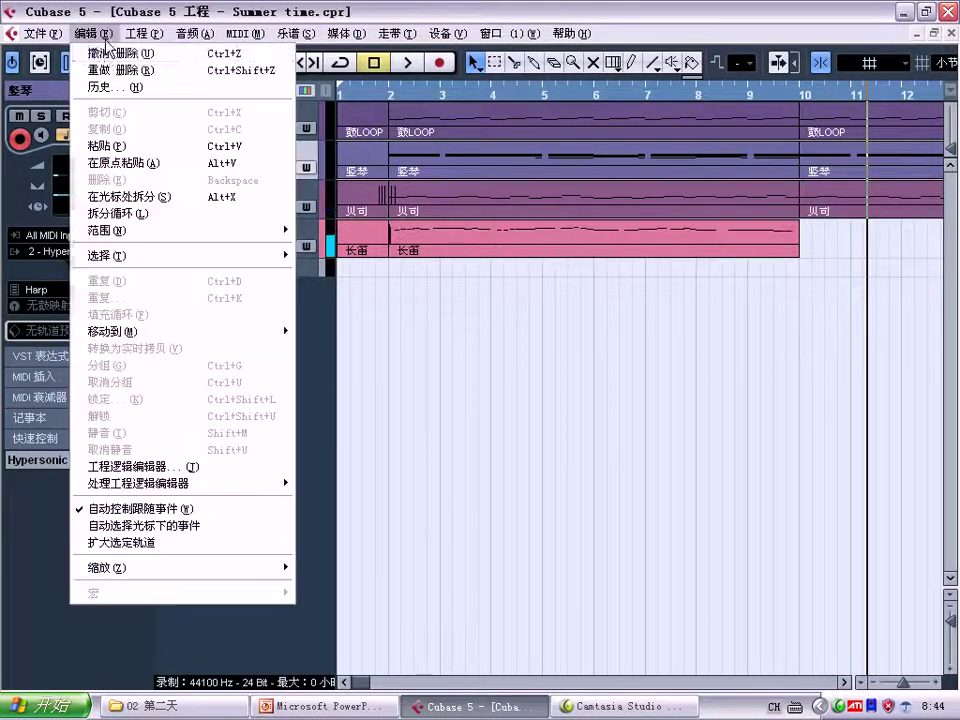
{"action": "left_click", "coordinate": [110, 57]}
Step: Listen to the opening with the flute near bar 2 and to the transition into bar 10, starting from bar 9
{"action": "left_click", "coordinate": [407, 63]}
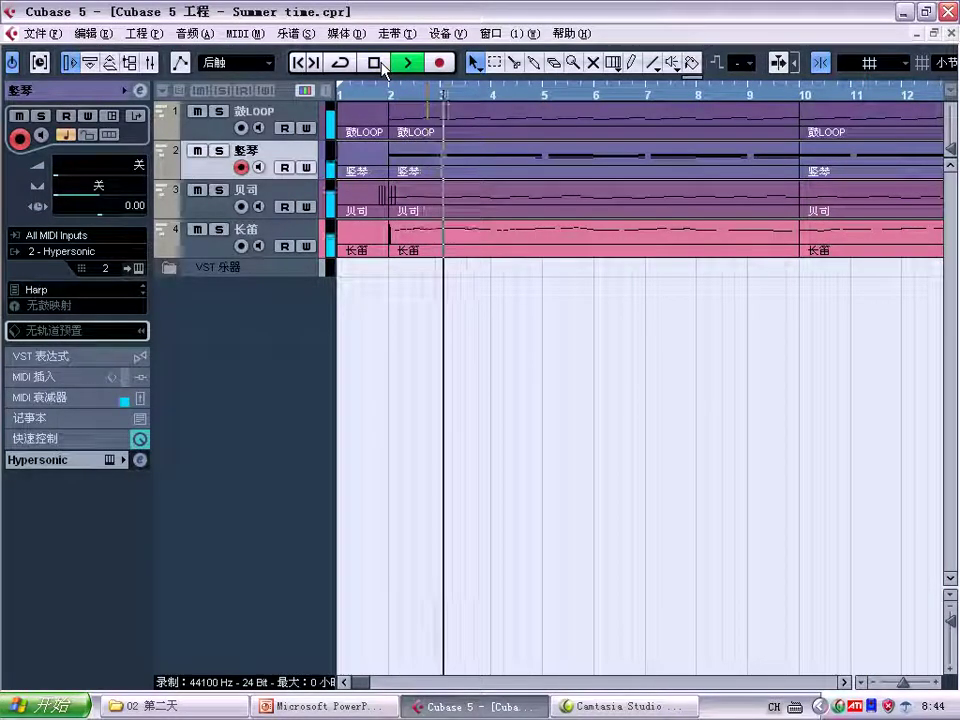
{"action": "left_click", "coordinate": [378, 65]}
{"action": "left_click", "coordinate": [750, 100]}
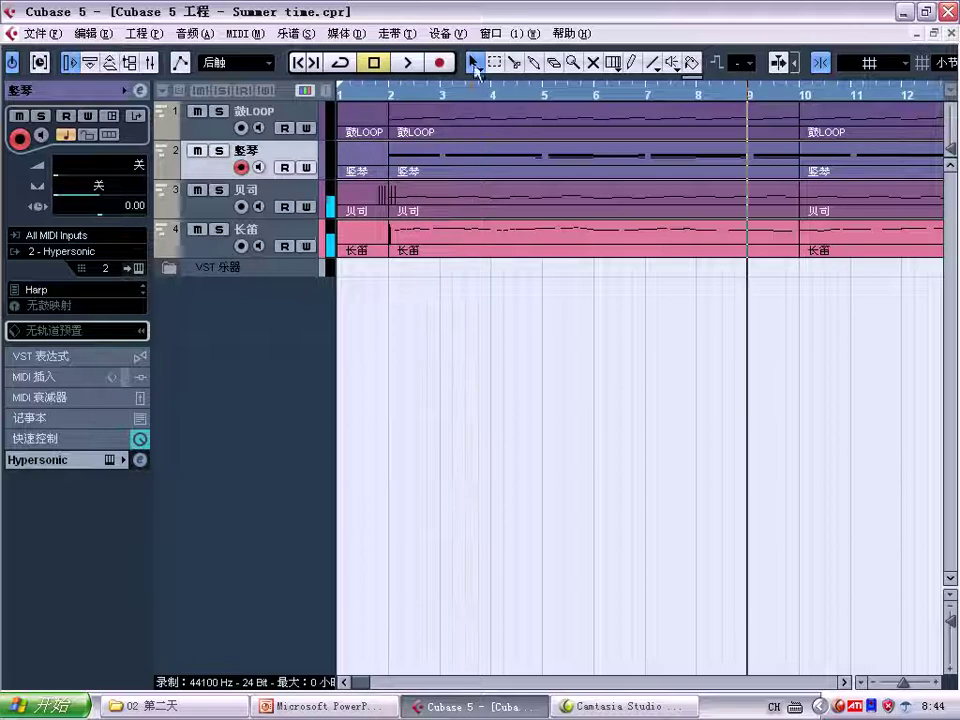
{"action": "left_click", "coordinate": [407, 63]}
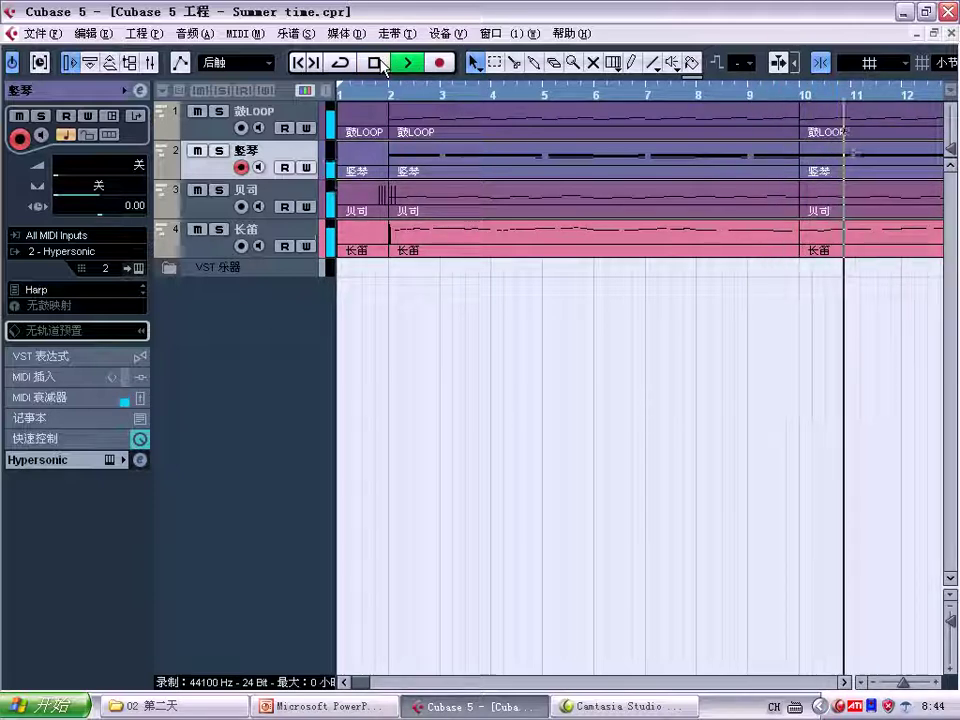
{"action": "left_click", "coordinate": [376, 63]}
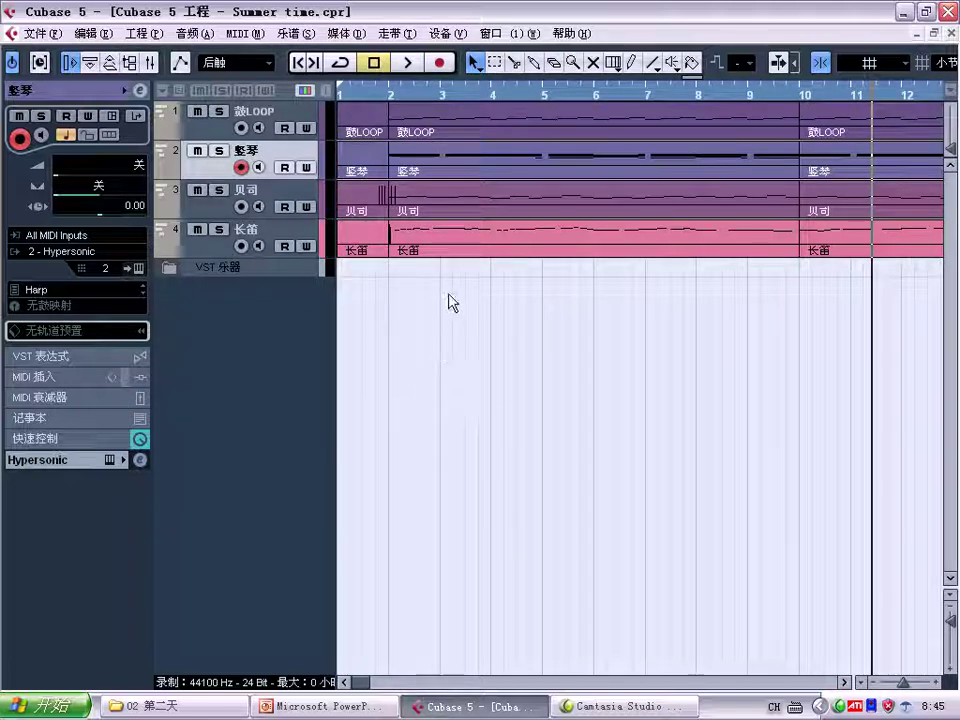
Step: Switch to PowerPoint and read the composition exercise on slide 7
{"action": "key", "text": "alt+Tab"}
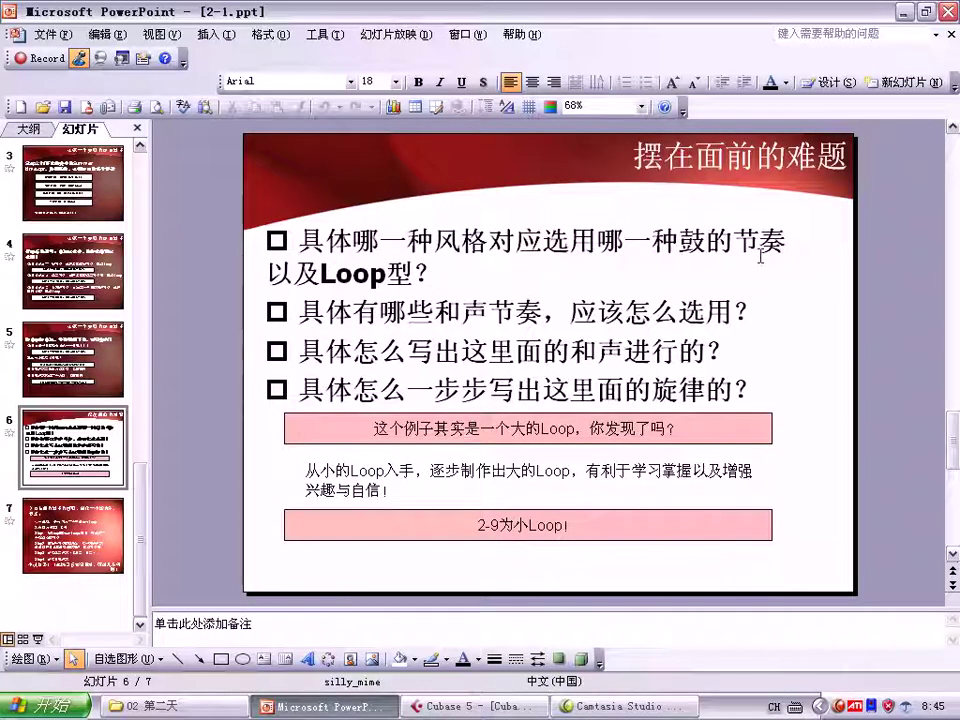
{"action": "key", "text": "Page_Down"}
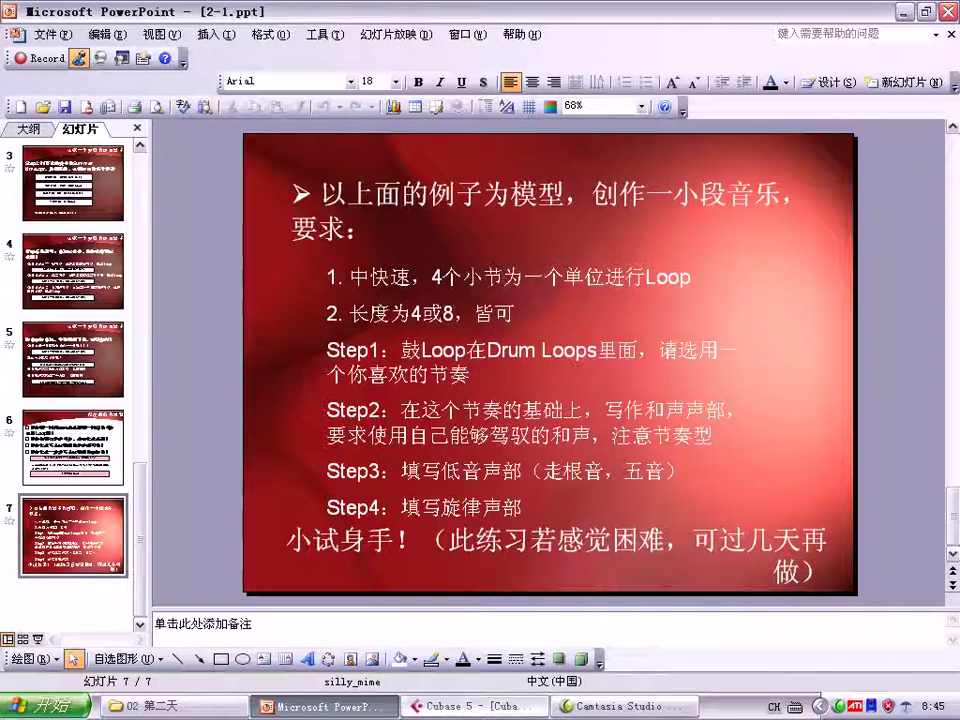
Step: Examine the length of the drum loop part starting at bar 2 in Cubase's Key Editor, and return to the exercise slide in PowerPoint
{"action": "left_click", "coordinate": [460, 706]}
{"action": "double_click", "coordinate": [439, 135]}
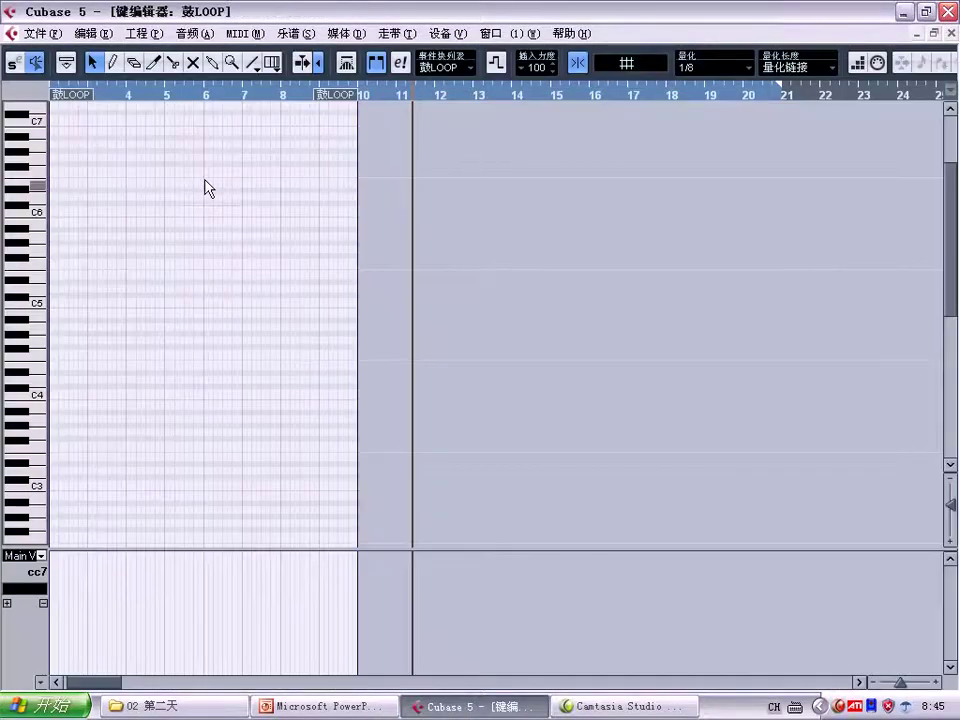
{"action": "left_click", "coordinate": [56, 682]}
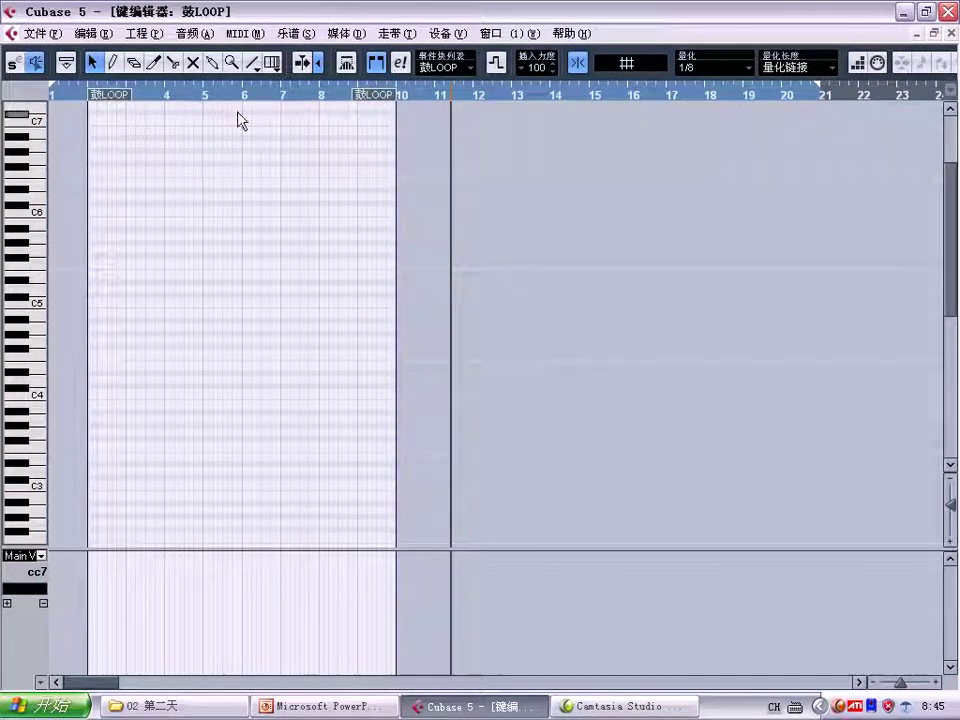
{"action": "key", "text": "Escape"}
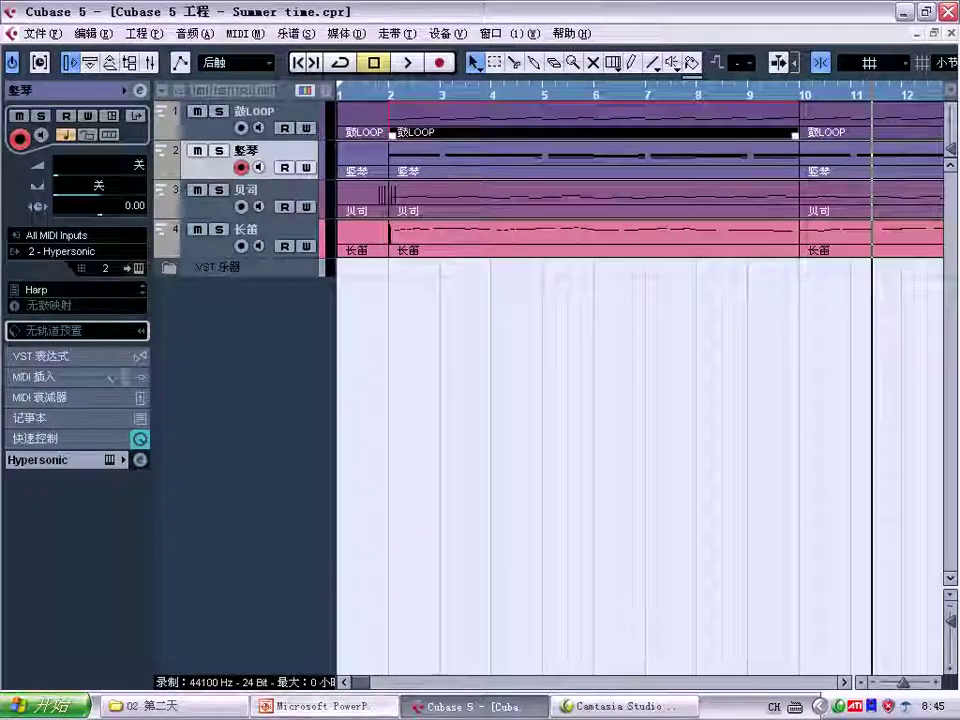
{"action": "key", "text": "alt+Tab"}
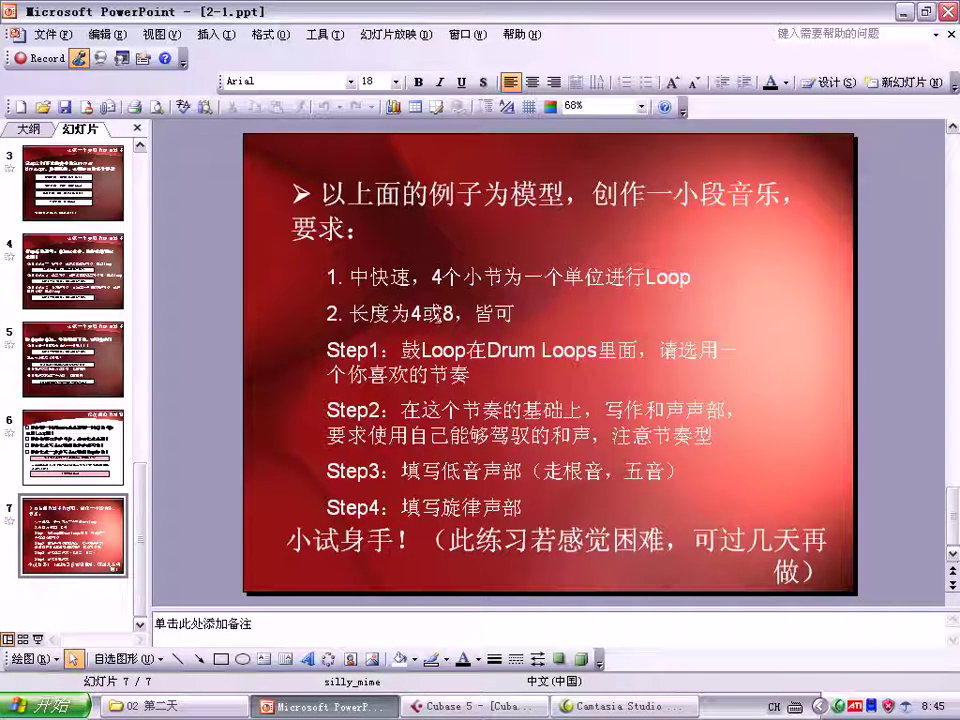